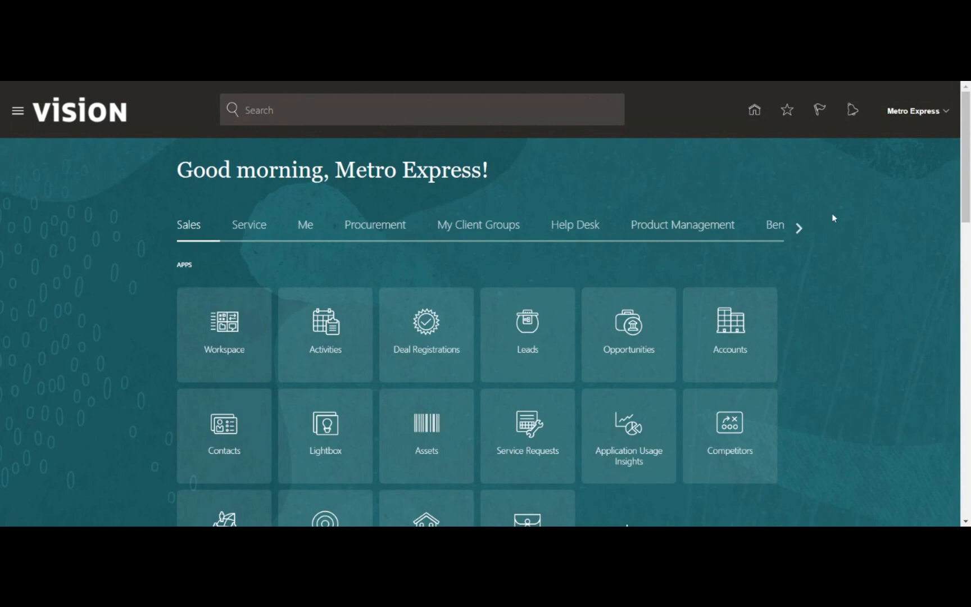
- Go to the Setup and Maintenance area and bring up the setup task search page
{"action": "left_click", "coordinate": [939, 127]}
{"action": "left_click", "coordinate": [711, 294]}
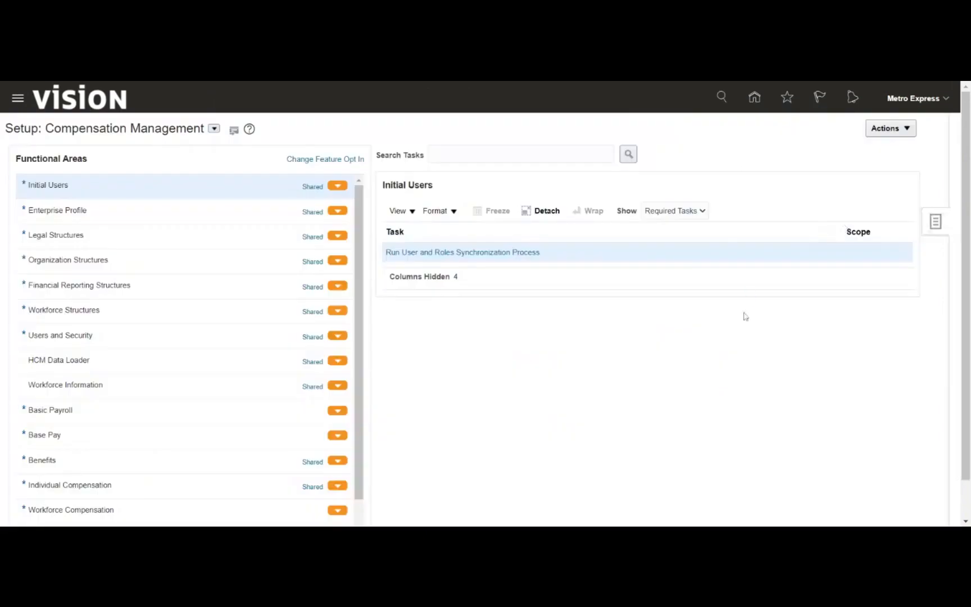
{"action": "left_click", "coordinate": [890, 129]}
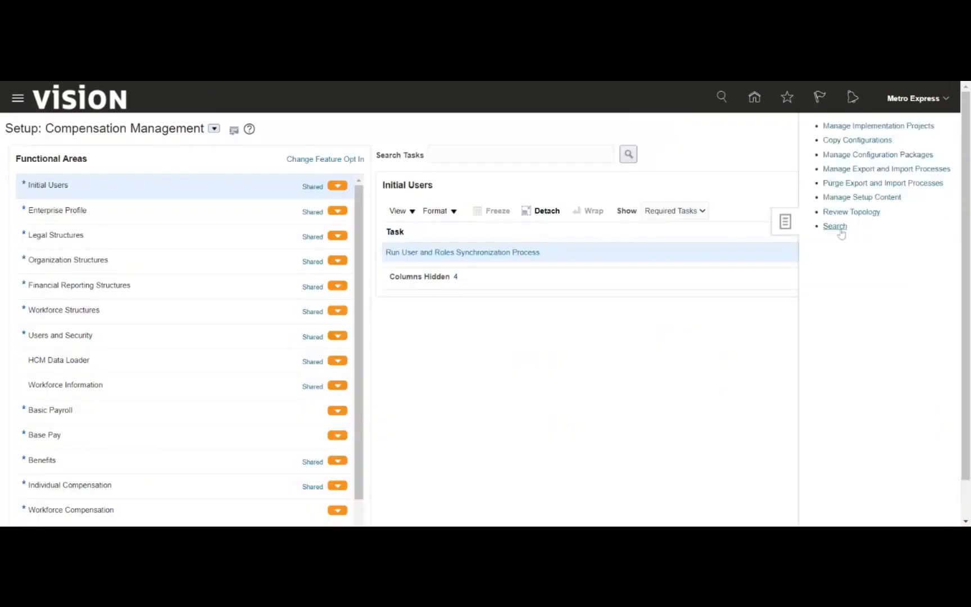
{"action": "left_click", "coordinate": [836, 225]}
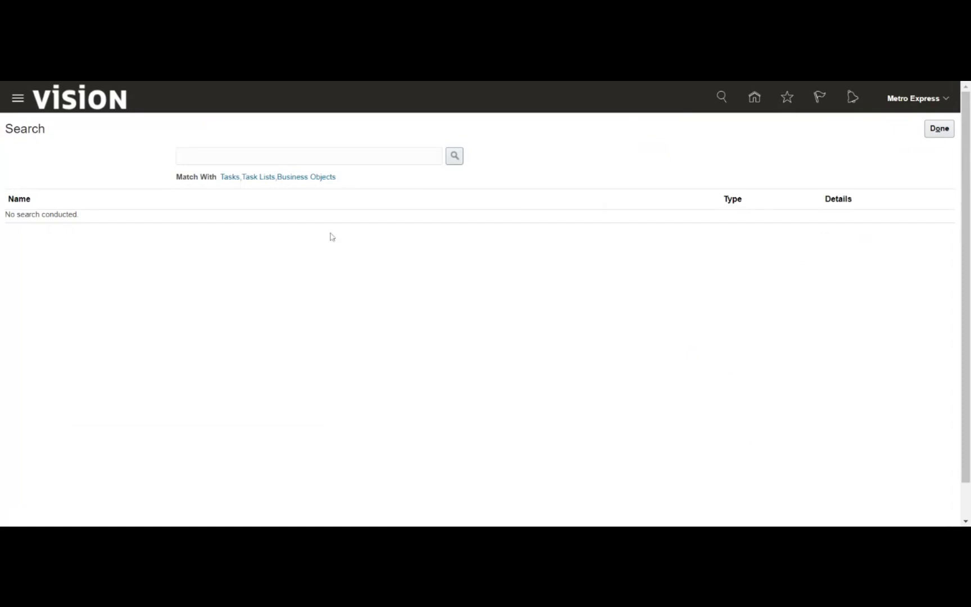
- Search the setup tasks for %locator%key% and open the Manage Inventory Locator Key Flexfield task
{"action": "left_click", "coordinate": [281, 156]}
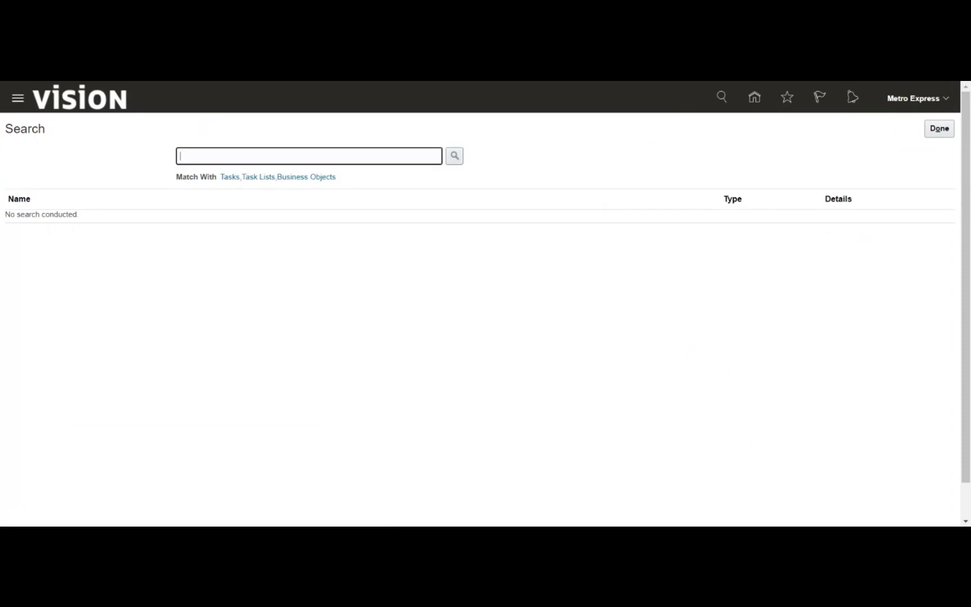
{"action": "type", "text": "%locatory"}
{"action": "key", "text": "BackSpace"}
{"action": "type", "text": "%key%"}
{"action": "key", "text": "Return"}
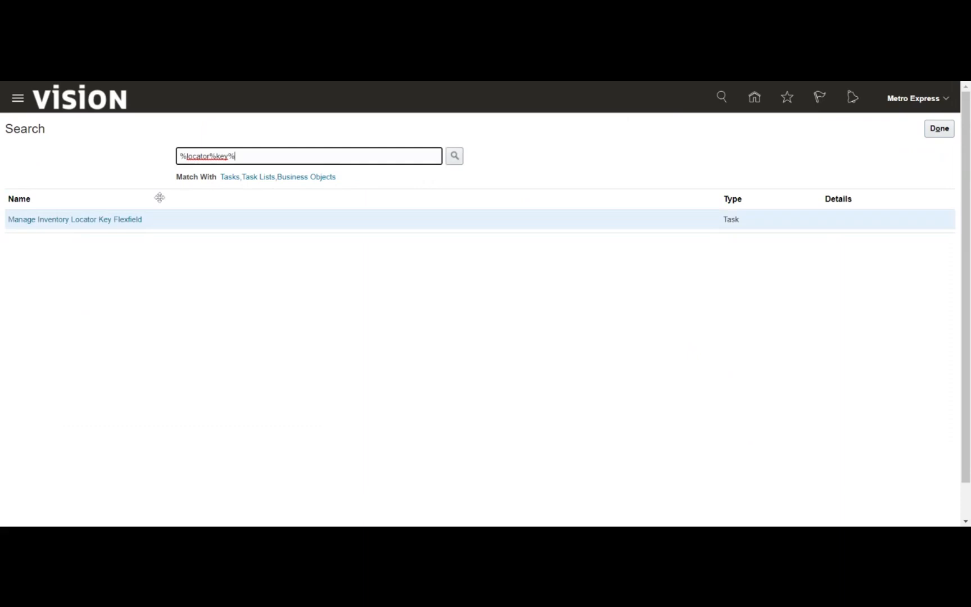
{"action": "left_click", "coordinate": [52, 220]}
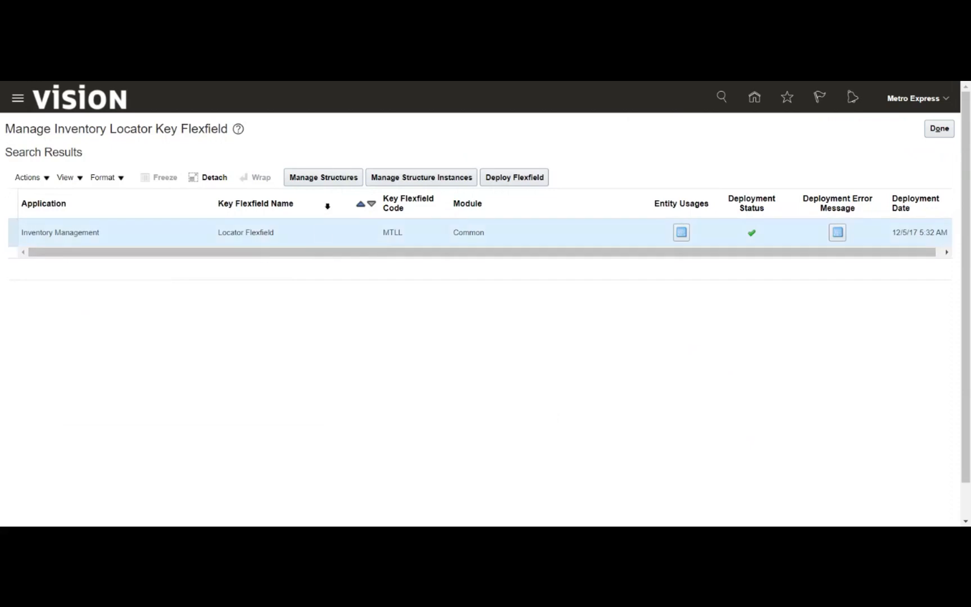
- Examine the segments of the PREDEFINED_STOCK_LOCATORS structure in the locator key flexfield, leaving it unedited, and return to the task search
{"action": "left_click", "coordinate": [331, 179]}
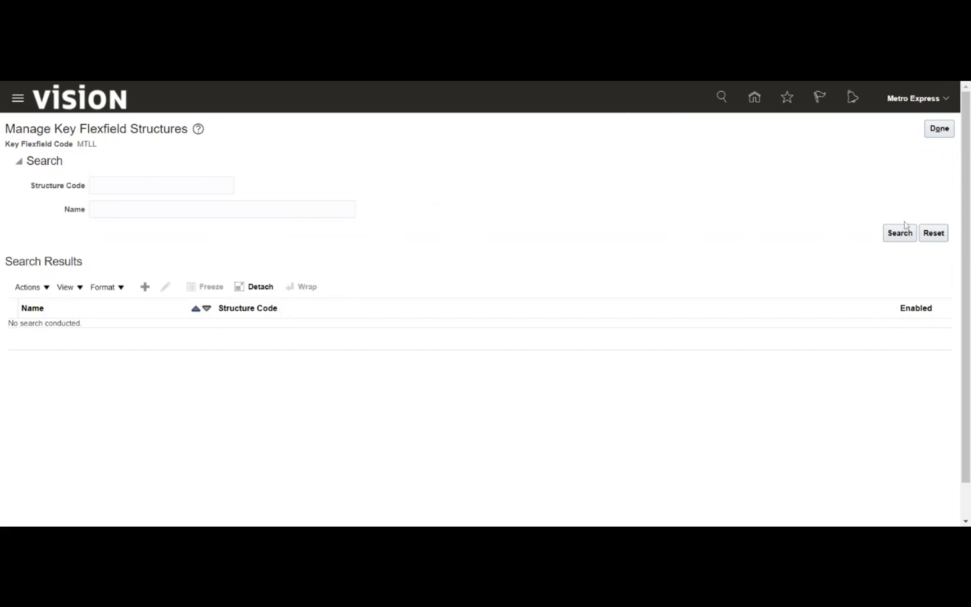
{"action": "left_click", "coordinate": [900, 232]}
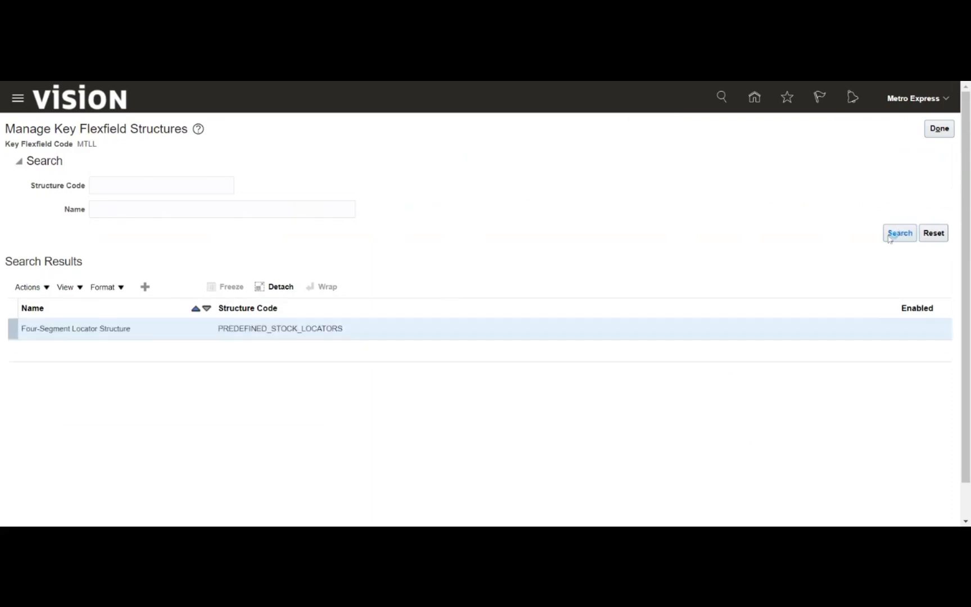
{"action": "left_click", "coordinate": [164, 288]}
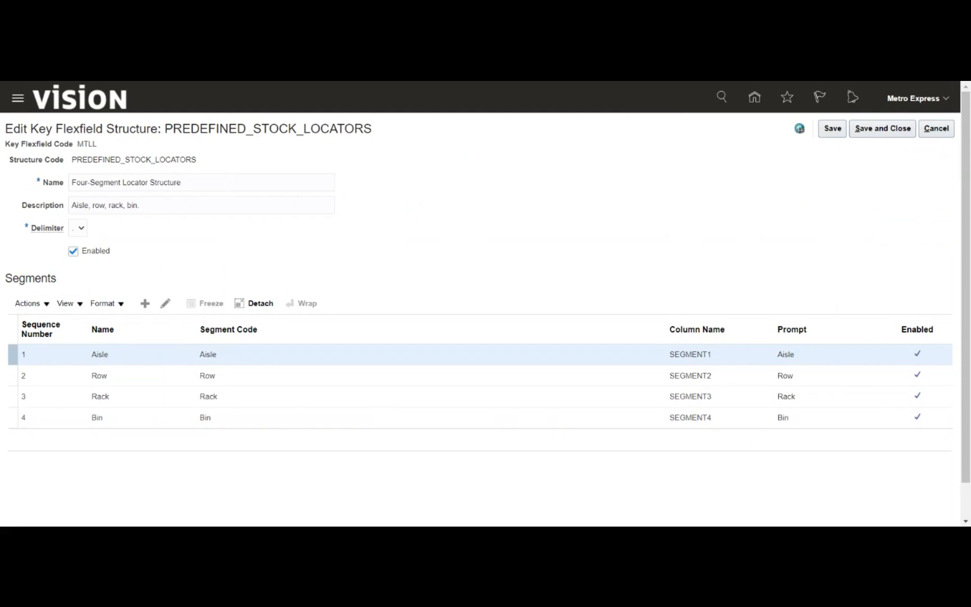
{"action": "left_click_drag", "start_coordinate": [165, 129], "coordinate": [372, 126]}
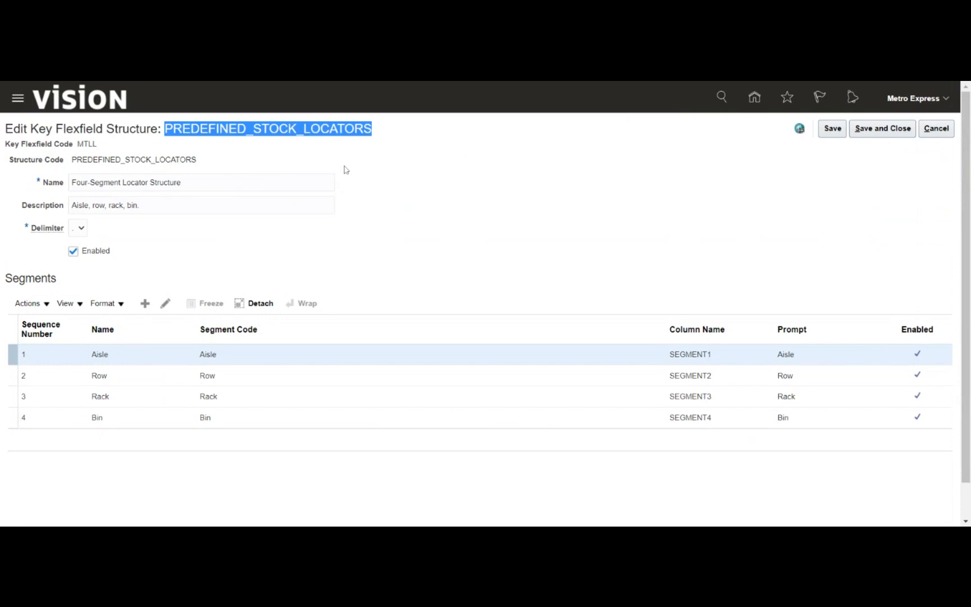
{"action": "left_click", "coordinate": [346, 169]}
{"action": "left_click", "coordinate": [942, 128]}
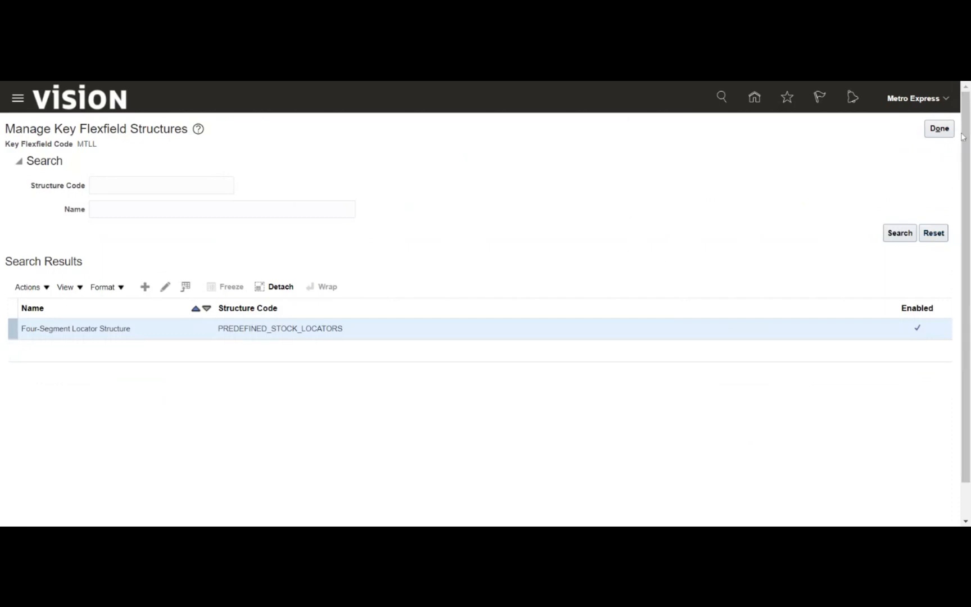
{"action": "left_click", "coordinate": [940, 130]}
{"action": "left_click", "coordinate": [939, 128]}
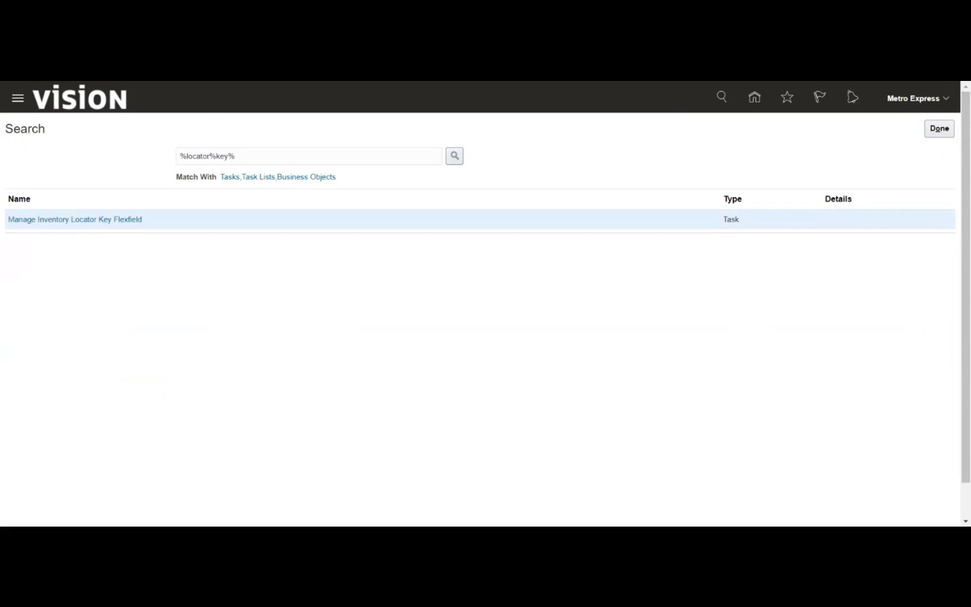
- Search the setup tasks for Inventory org
{"action": "triple_click", "coordinate": [309, 155]}
{"action": "type", "text": "l"}
{"action": "type", "text": "nv"}
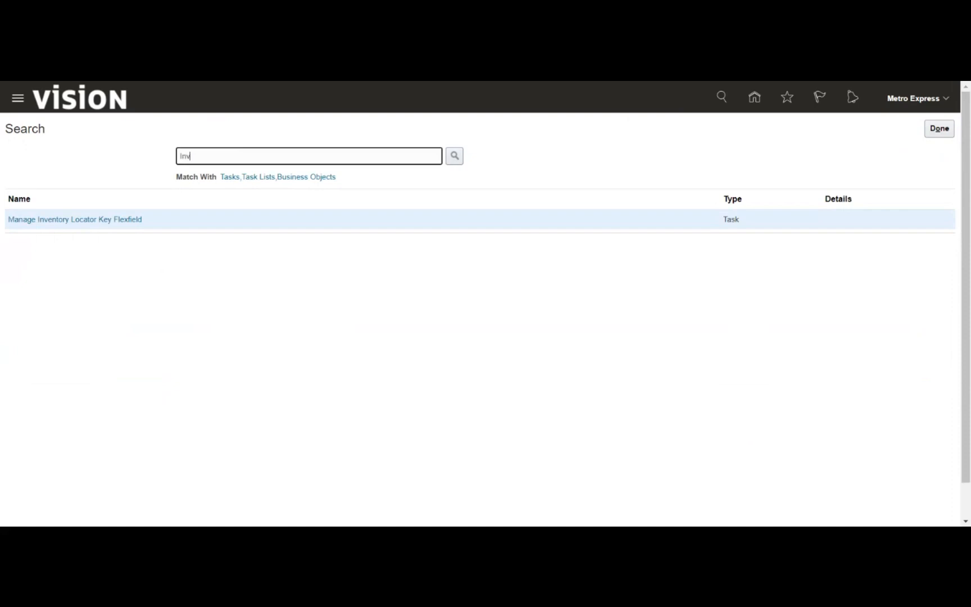
{"action": "type", "text": "entory org"}
{"action": "key", "text": "Return"}
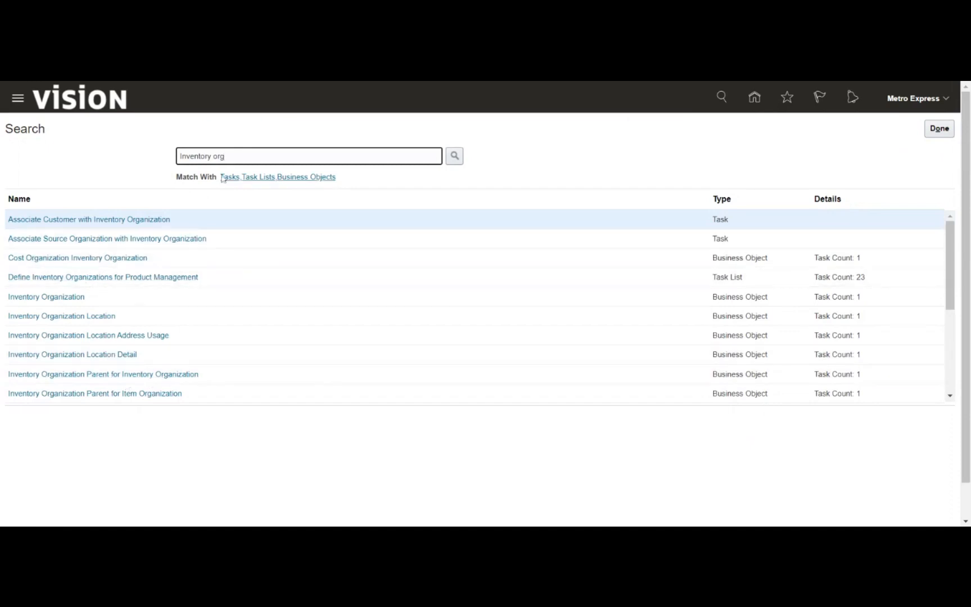
- Narrow the task search to Manage inventory org and open the Manage Inventory Organizations task
{"action": "left_click_drag", "start_coordinate": [226, 156], "coordinate": [180, 156]}
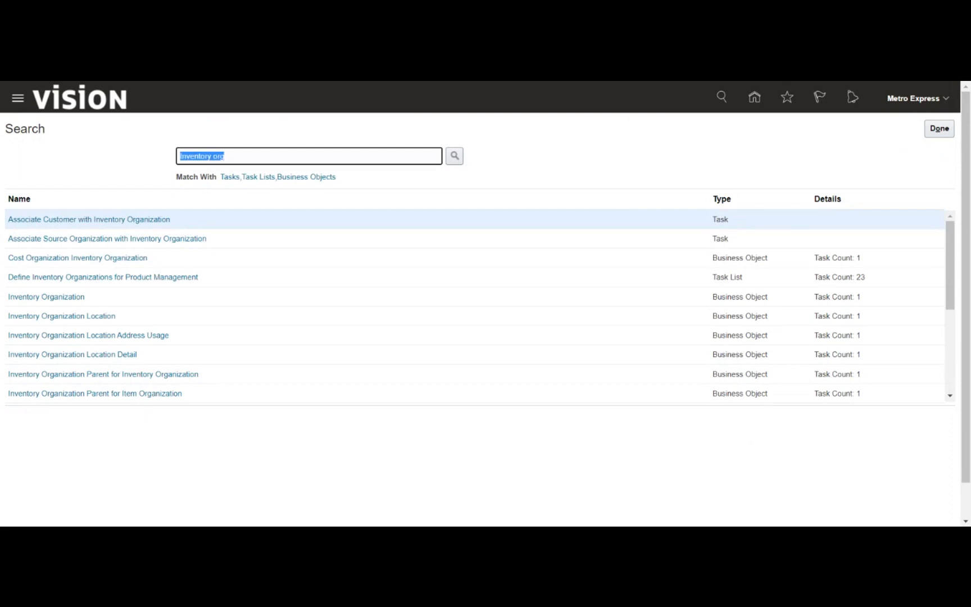
{"action": "type", "text": "Manage inventory org"}
{"action": "key", "text": "Return"}
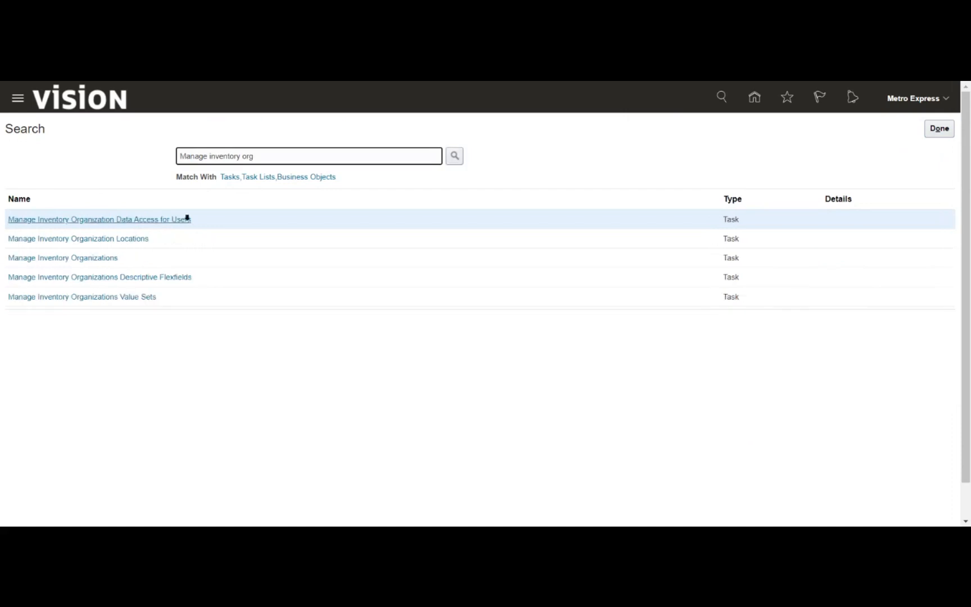
{"action": "left_click", "coordinate": [78, 258]}
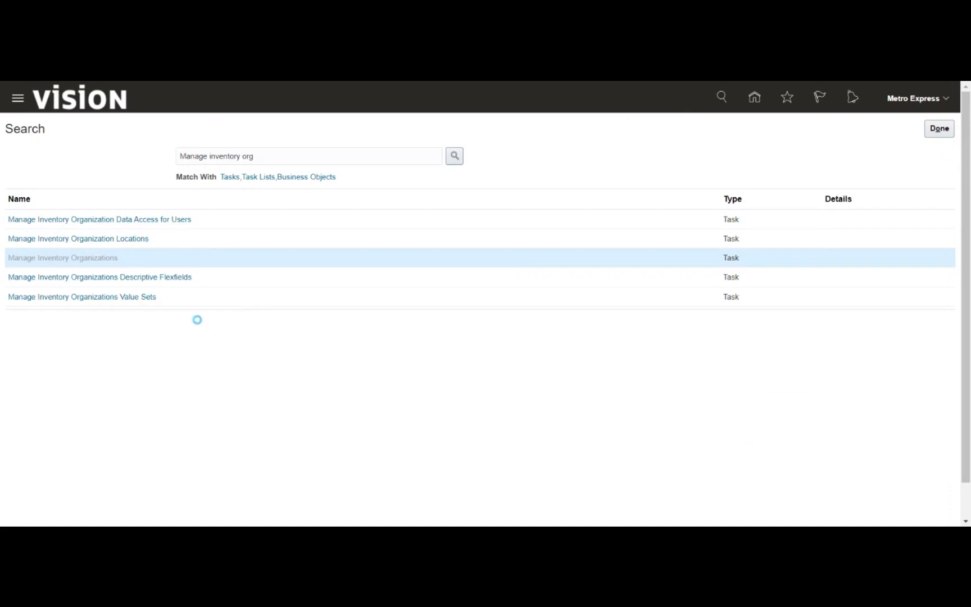
- Start a new inventory organization with the name Maurititus_Lot_E and the organization code MAURITITUS_L_E
{"action": "left_click", "coordinate": [150, 321]}
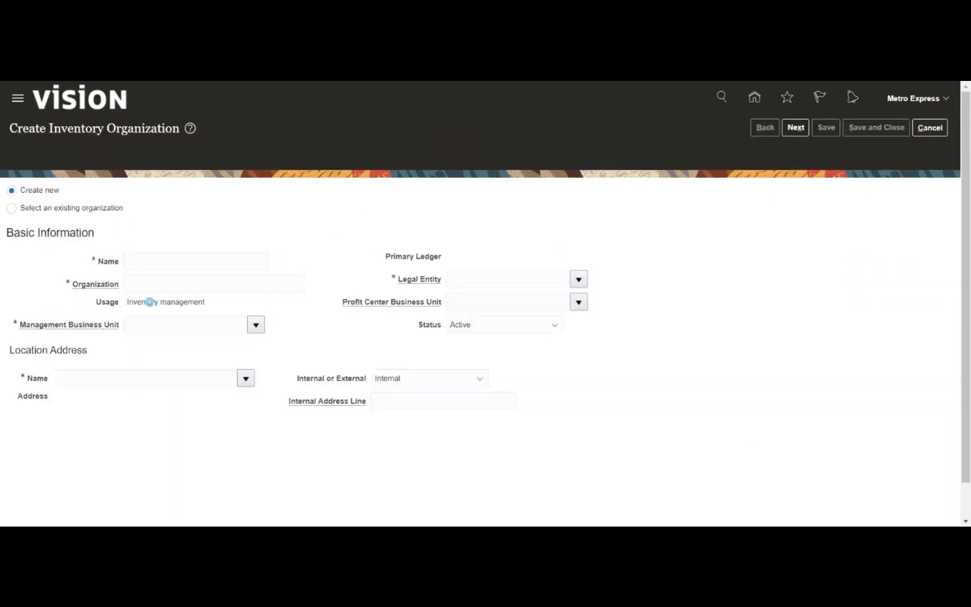
{"action": "left_click", "coordinate": [140, 241]}
{"action": "type", "text": "M"}
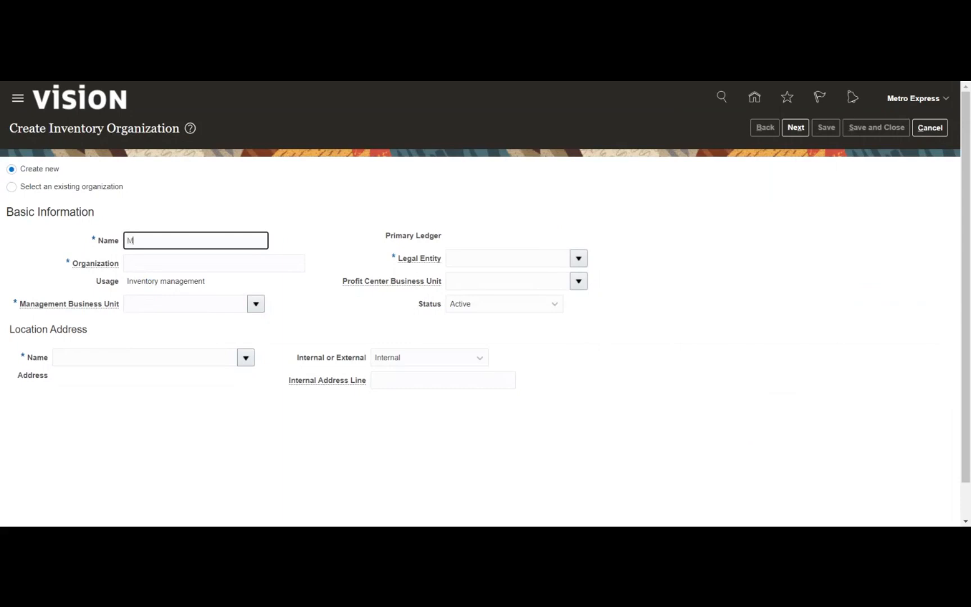
{"action": "type", "text": "auritius_LO"}
{"action": "key", "text": "BackSpace"}
{"action": "type", "text": "ot_E"}
{"action": "key", "text": "Tab"}
{"action": "type", "text": "MAU"}
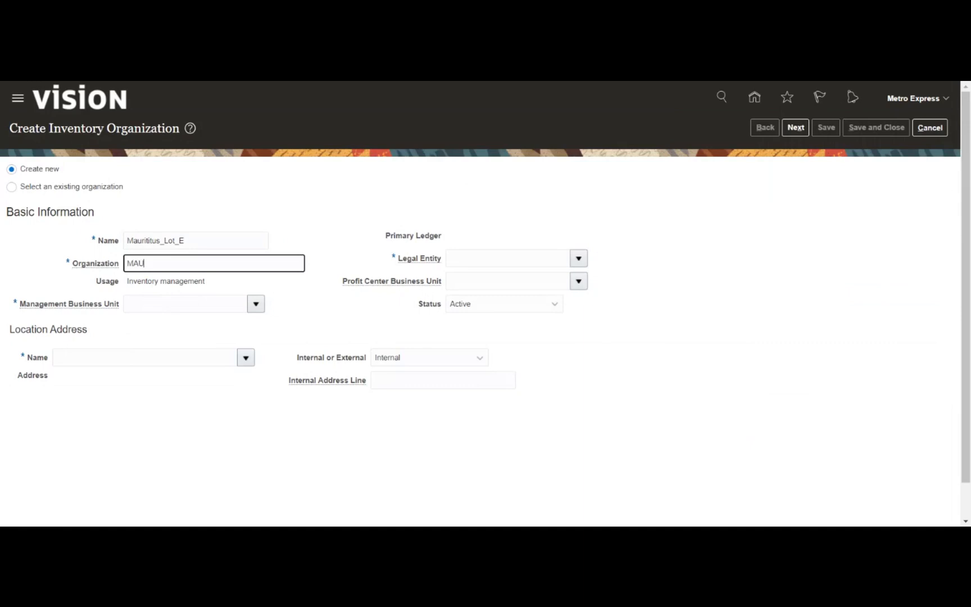
{"action": "type", "text": "RITITUS_L_E"}
- Assign management business unit Metro Express Mauritius Business Unit, legal entity Metro Express Mauritius Legal Entity and profit center business unit Metro unit two
{"action": "left_click", "coordinate": [154, 295]}
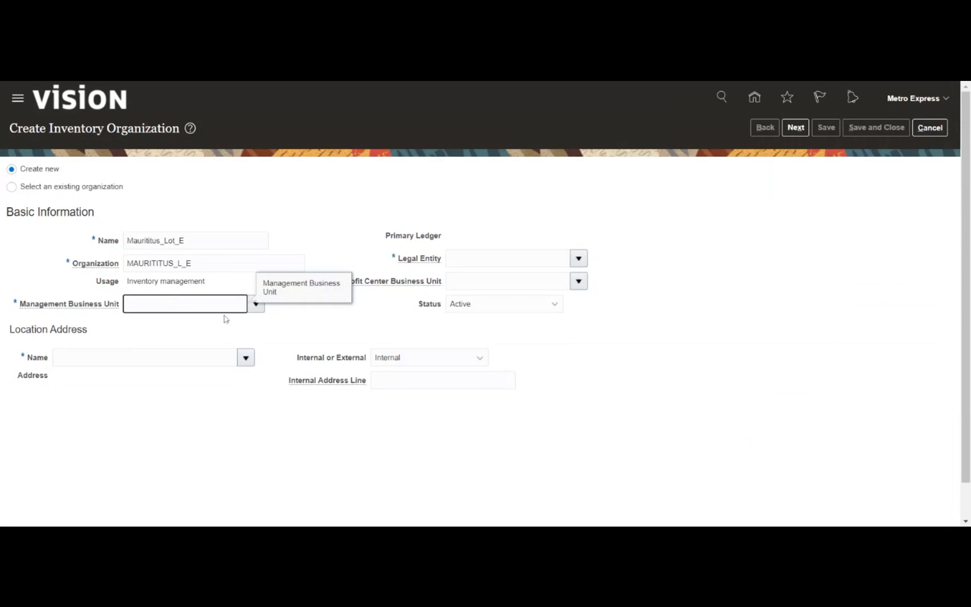
{"action": "type", "text": "MAU"}
{"action": "key", "text": "Tab"}
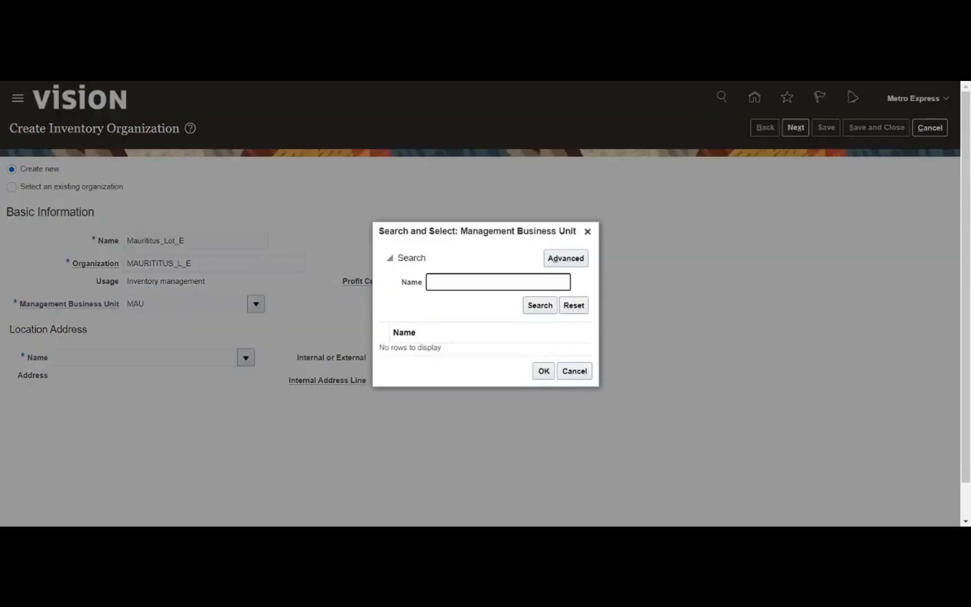
{"action": "type", "text": "METR"}
{"action": "key", "text": "Return"}
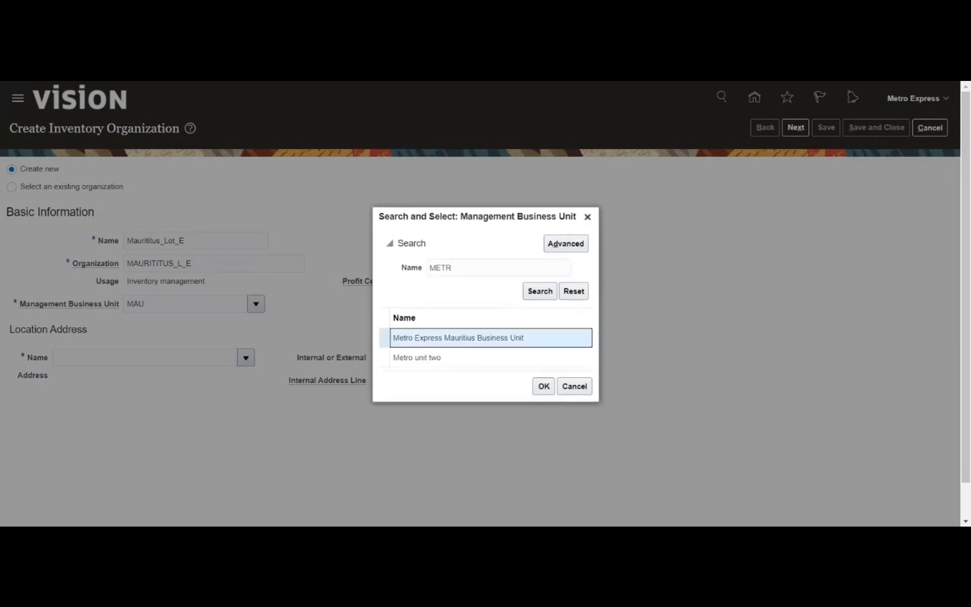
{"action": "left_click", "coordinate": [544, 388]}
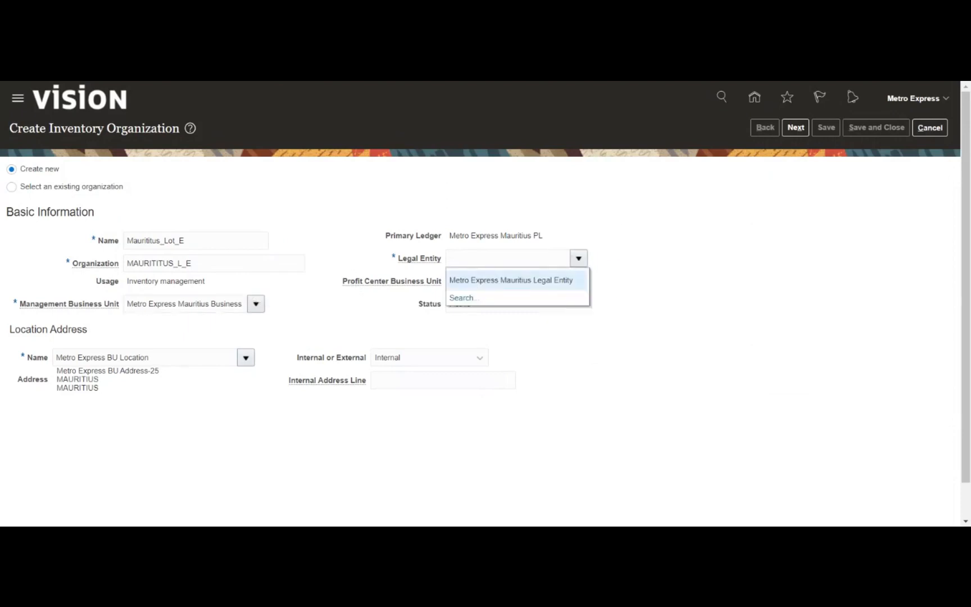
{"action": "left_click", "coordinate": [523, 280]}
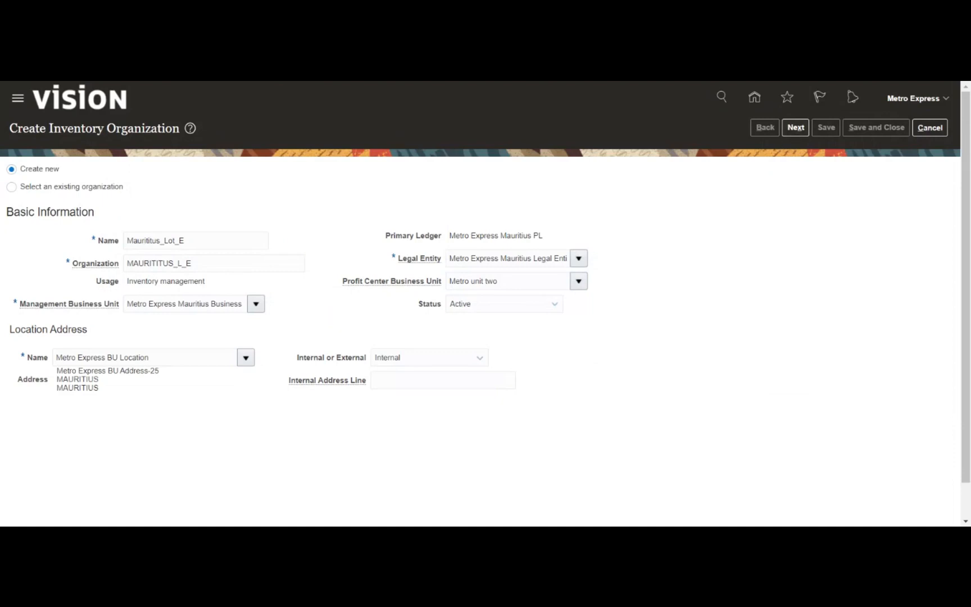
{"action": "double_click", "coordinate": [159, 263]}
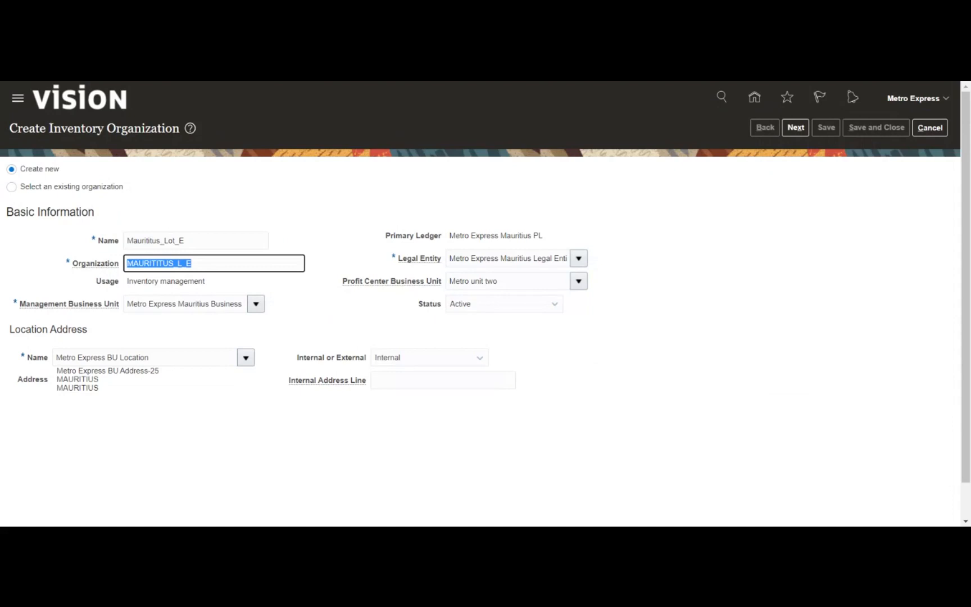
{"action": "key", "text": "alt+Tab"}
- Proceed to the organization parameters and set the item master organization to Maurititus_Inv_II with Reference Organization as item grouping behavior
{"action": "left_click", "coordinate": [795, 127]}
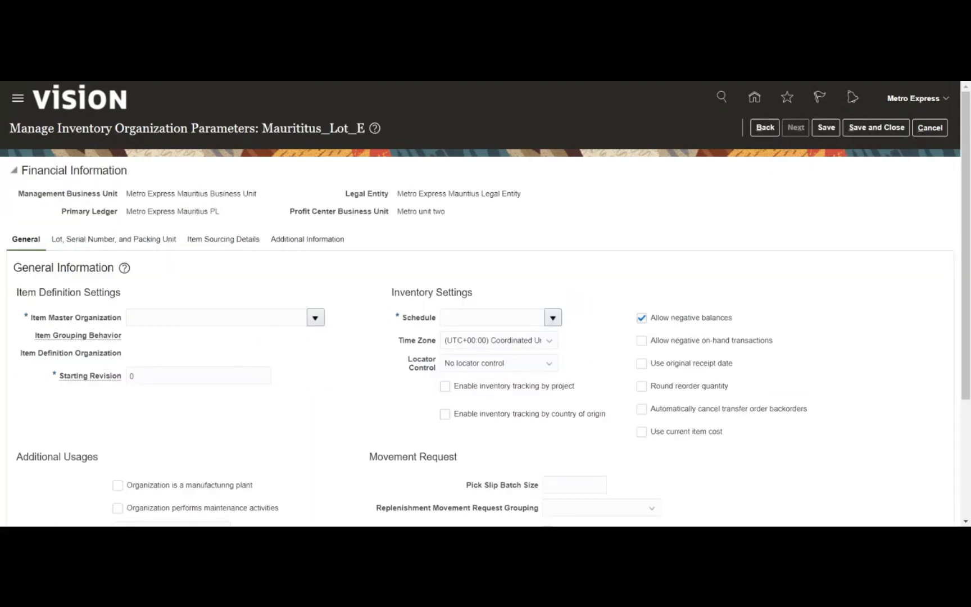
{"action": "type", "text": "MAU"}
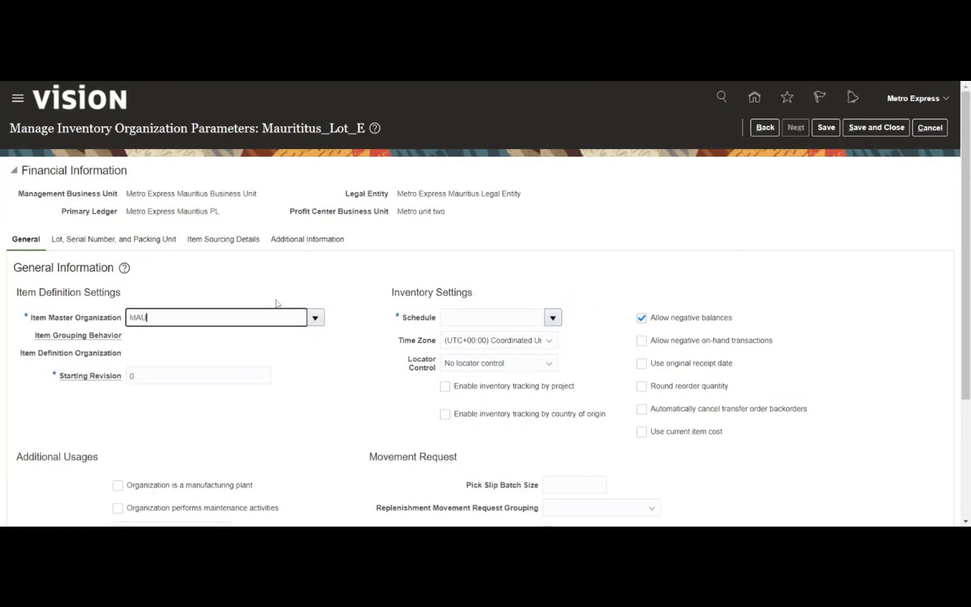
{"action": "key", "text": "Tab"}
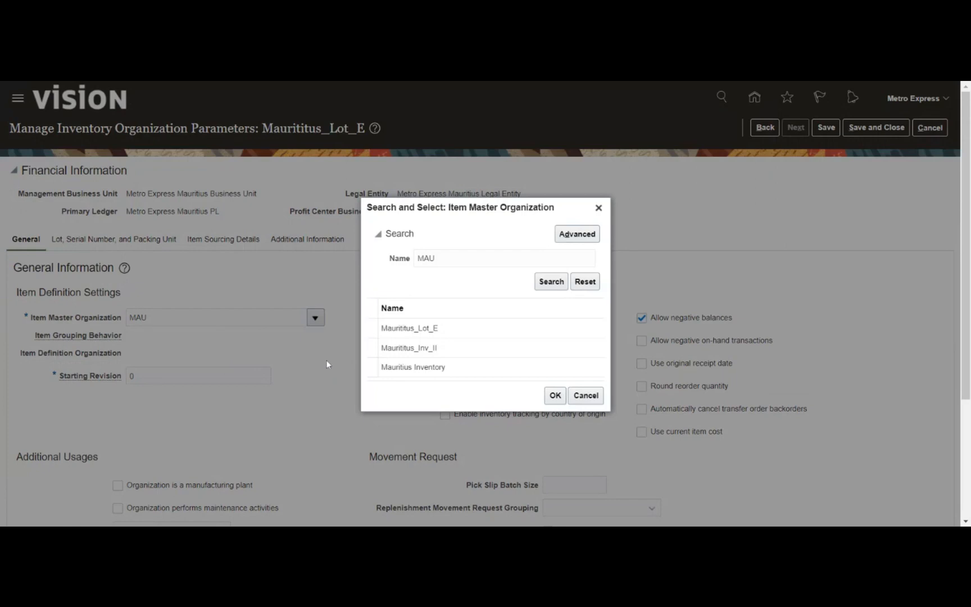
{"action": "left_click", "coordinate": [464, 352]}
{"action": "left_click", "coordinate": [554, 395]}
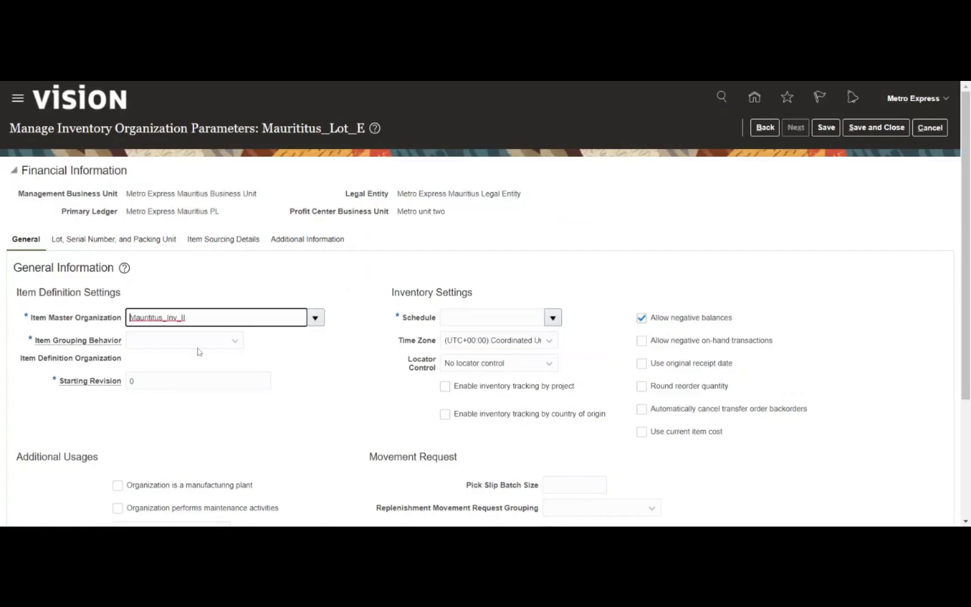
{"action": "left_click", "coordinate": [193, 342]}
{"action": "left_click", "coordinate": [162, 395]}
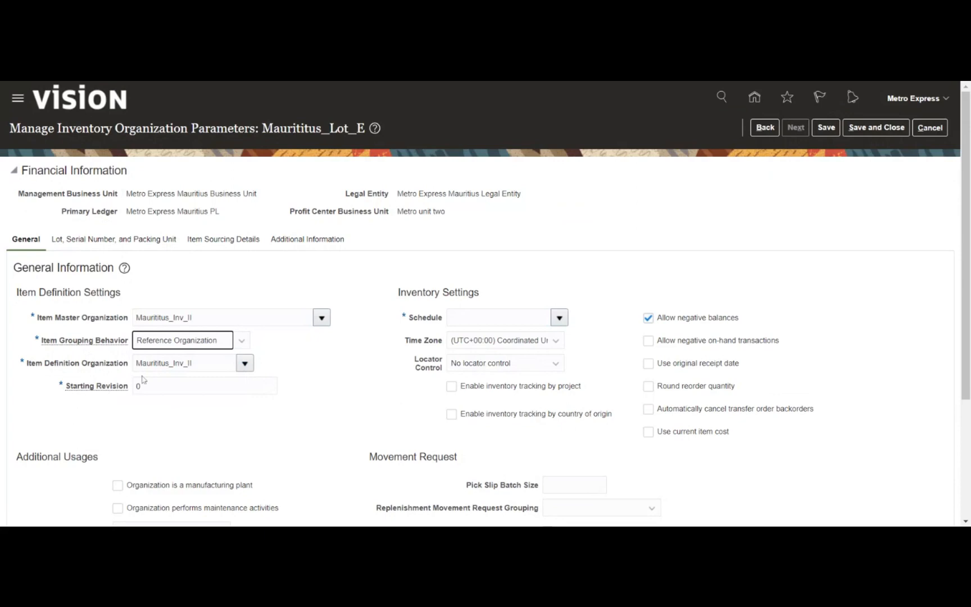
{"action": "left_click", "coordinate": [303, 371]}
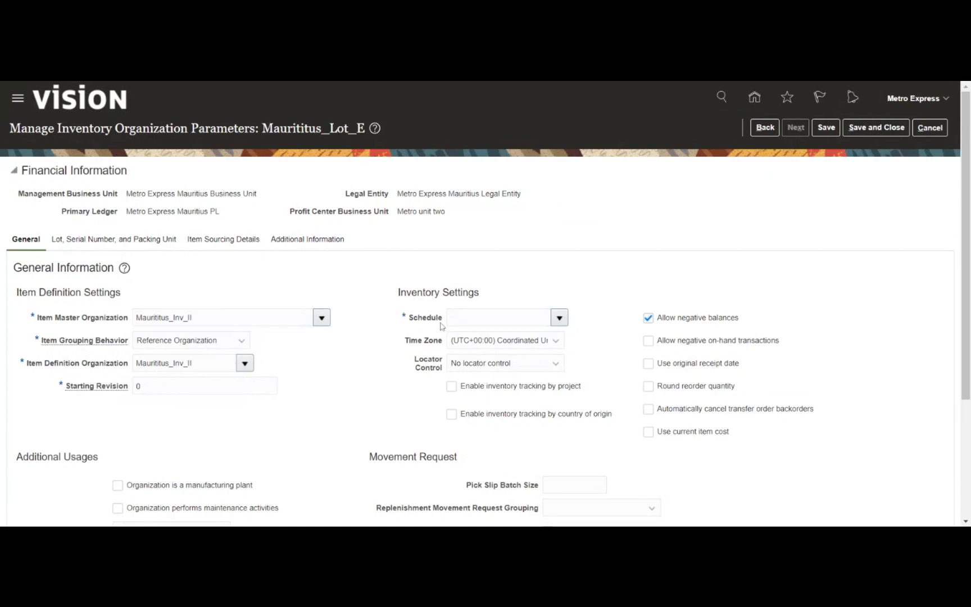
- Set the new organization's inventory schedule to MAU
{"action": "left_click", "coordinate": [457, 318]}
{"action": "type", "text": "MAU"}
{"action": "key", "text": "Tab"}
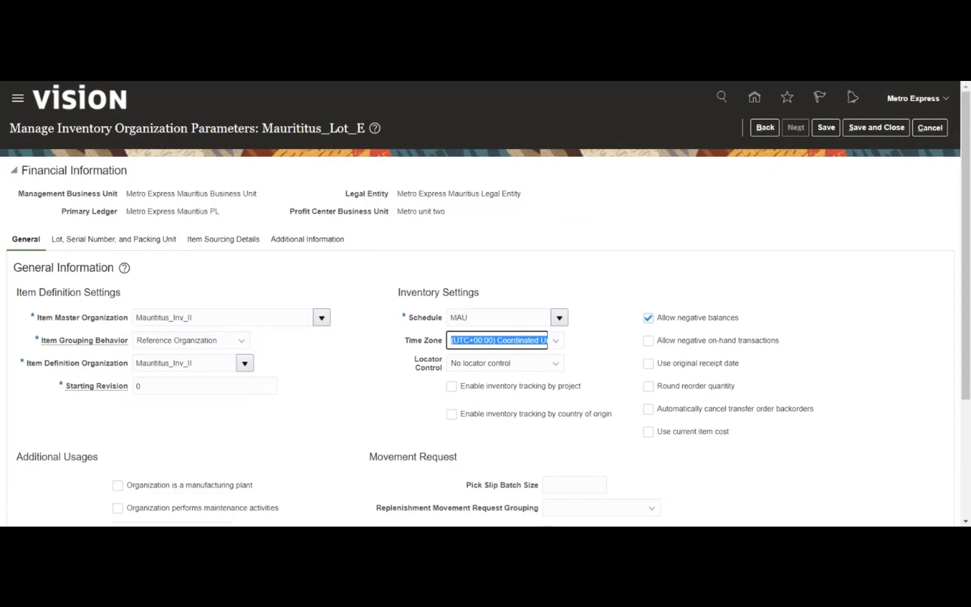
{"action": "double_click", "coordinate": [164, 318]}
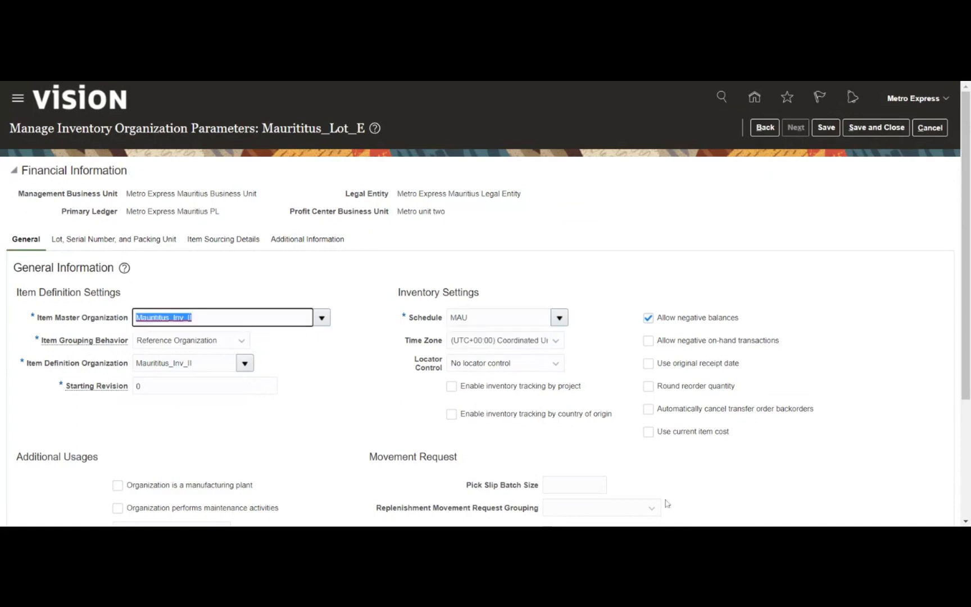
{"action": "key", "text": "alt+Tab"}
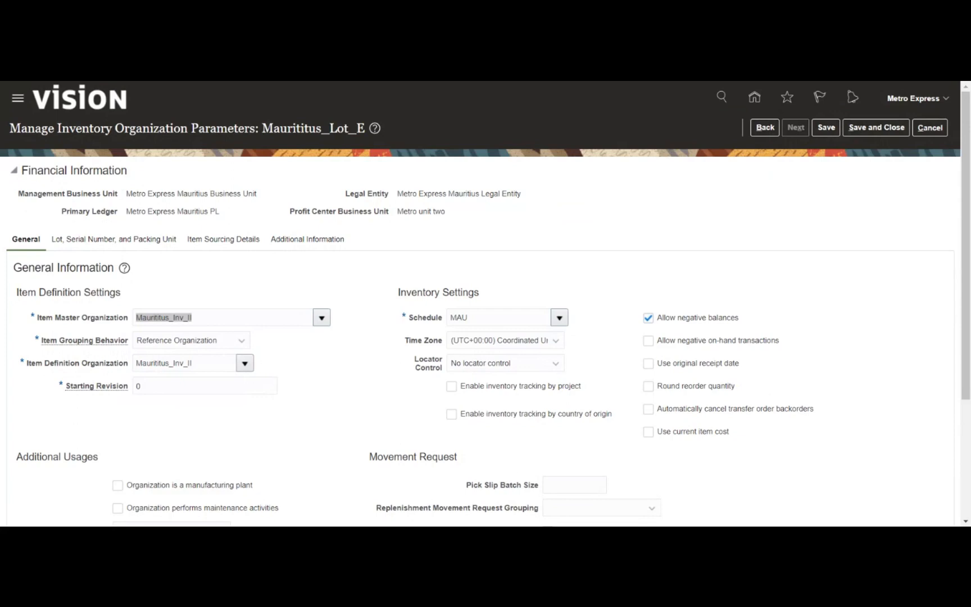
- Search for and select Maurititus_Schedule as the inventory schedule and switch the setting for negative on-hand transactions
{"action": "left_click", "coordinate": [507, 311]}
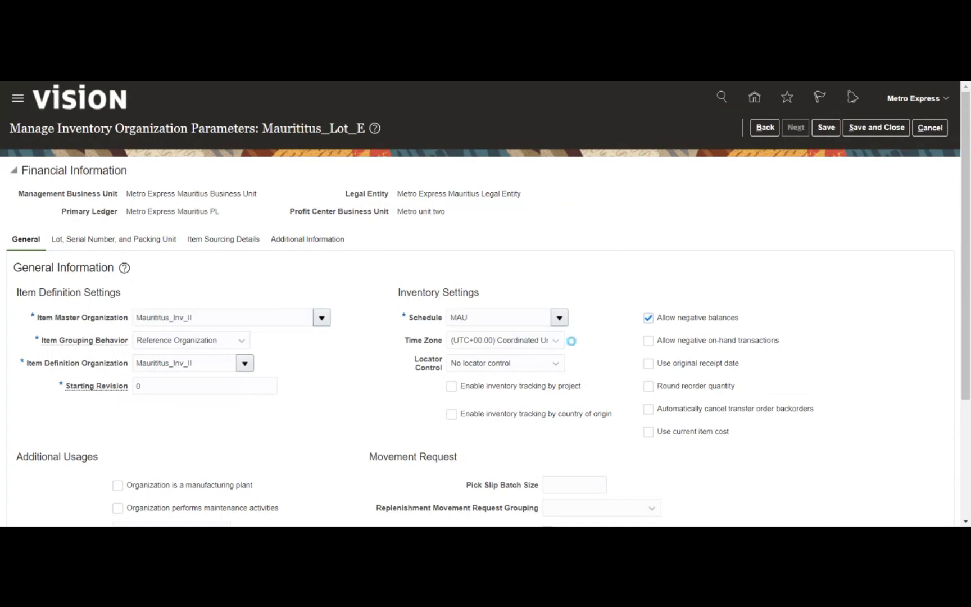
{"action": "left_click", "coordinate": [467, 297]}
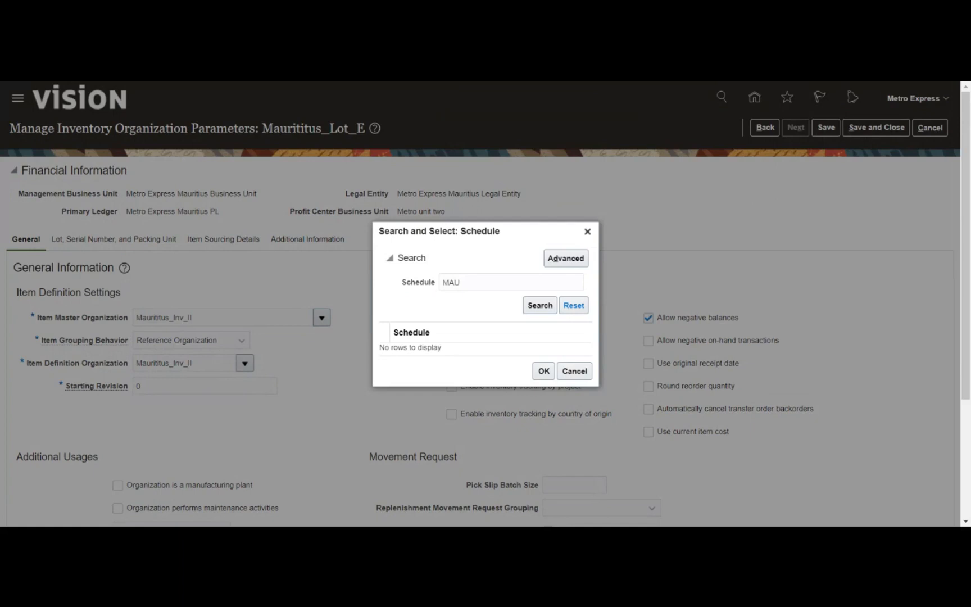
{"action": "left_click", "coordinate": [533, 306]}
{"action": "left_click", "coordinate": [441, 350]}
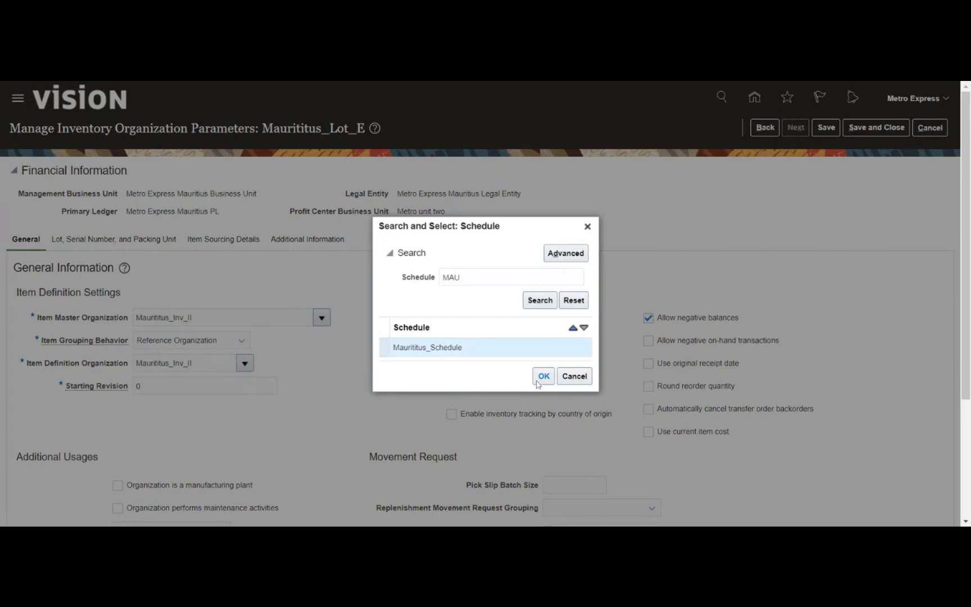
{"action": "double_click", "coordinate": [400, 349]}
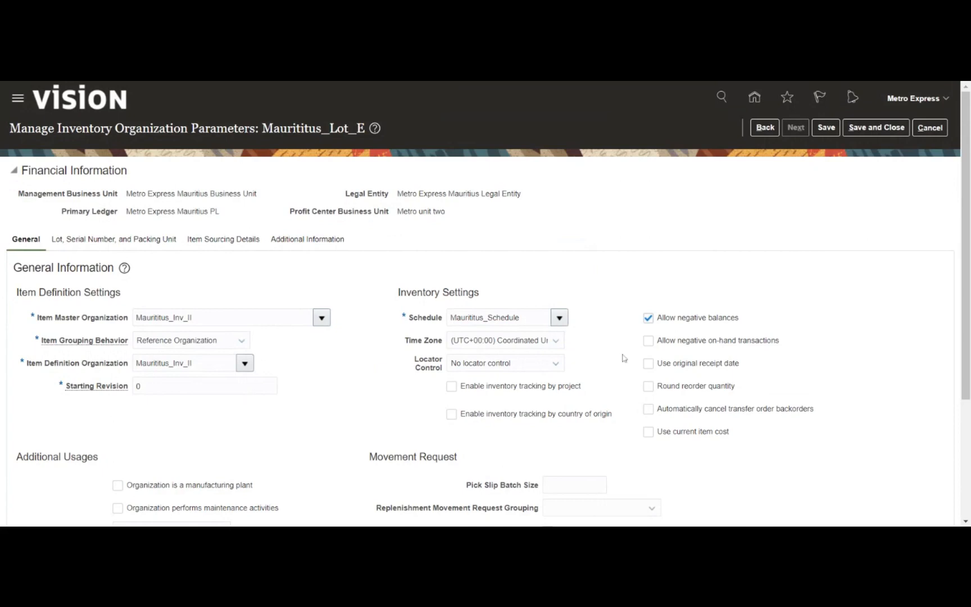
{"action": "left_click", "coordinate": [648, 341]}
- Set lot control uniqueness to Unique across items and lot generation to At organization level
{"action": "left_click", "coordinate": [124, 242]}
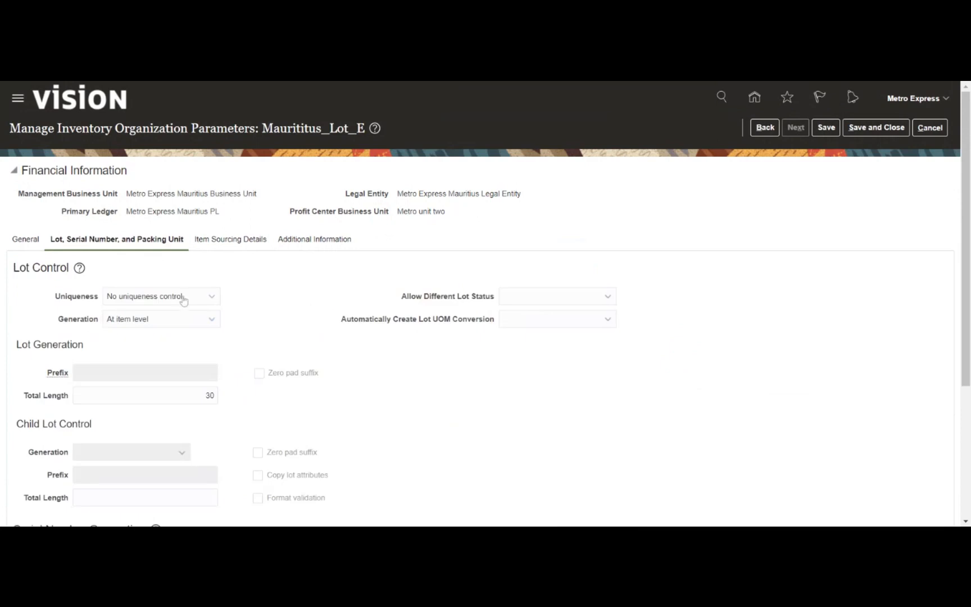
{"action": "left_click", "coordinate": [184, 301]}
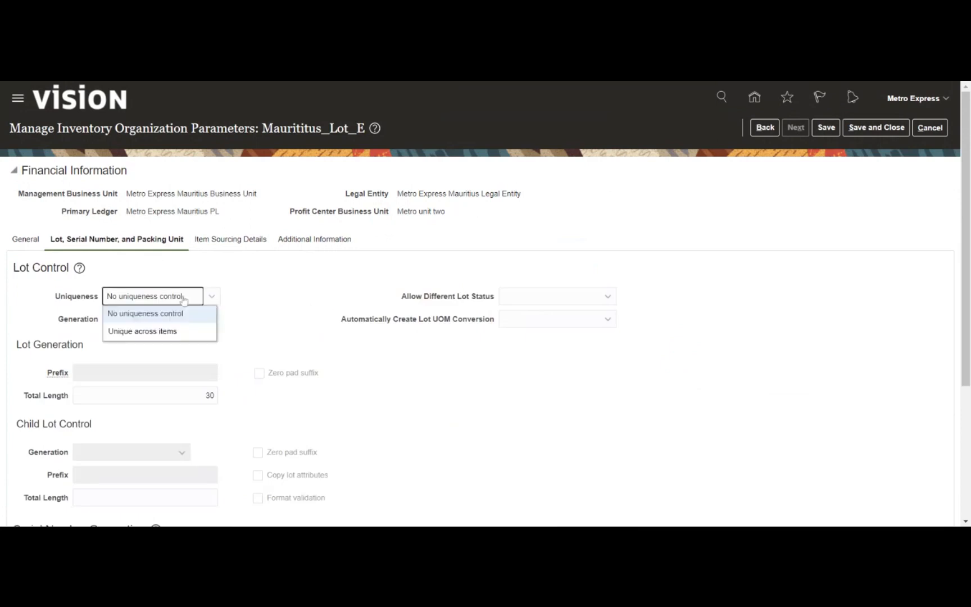
{"action": "left_click", "coordinate": [144, 333]}
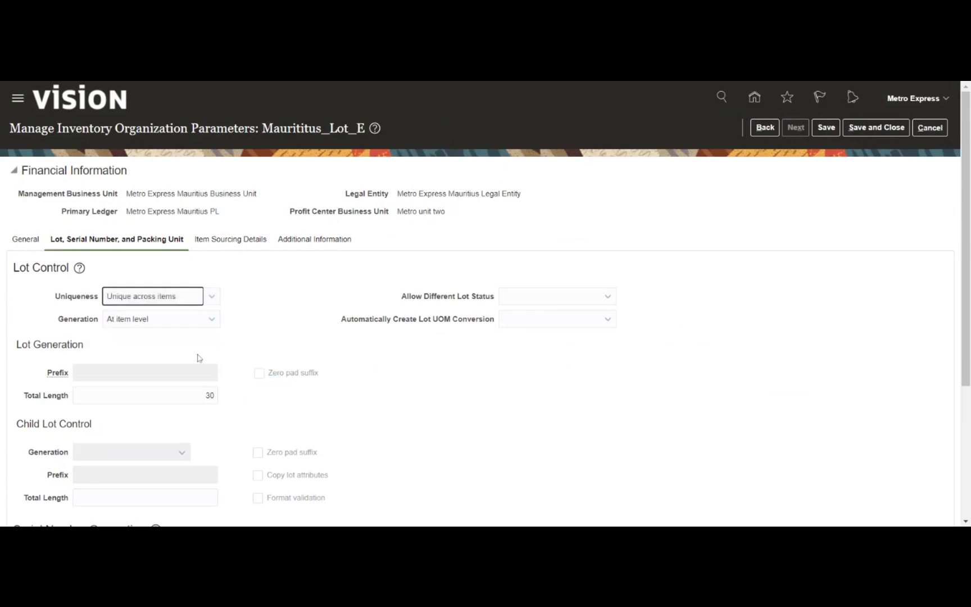
{"action": "left_click", "coordinate": [180, 321]}
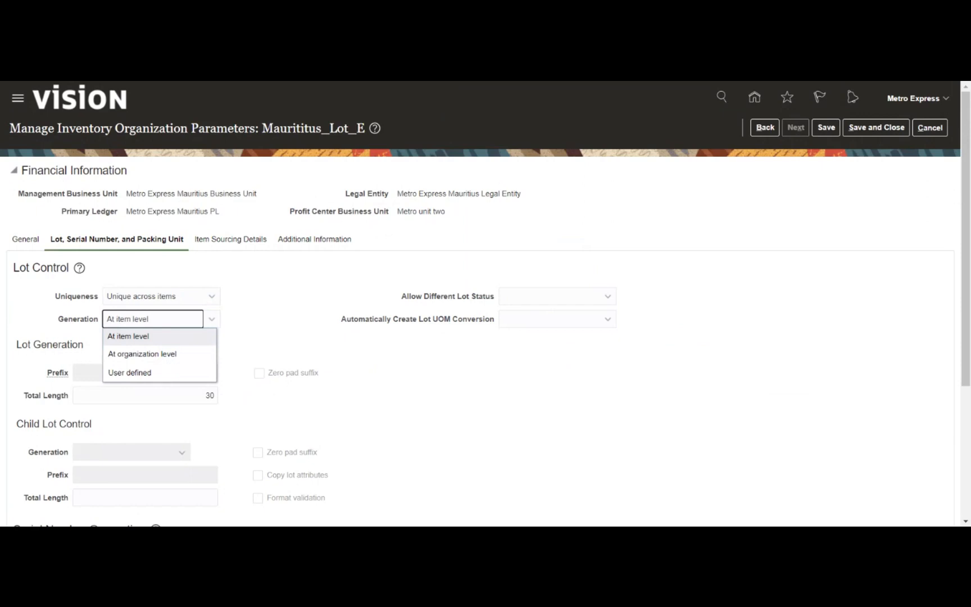
{"action": "left_click", "coordinate": [142, 354]}
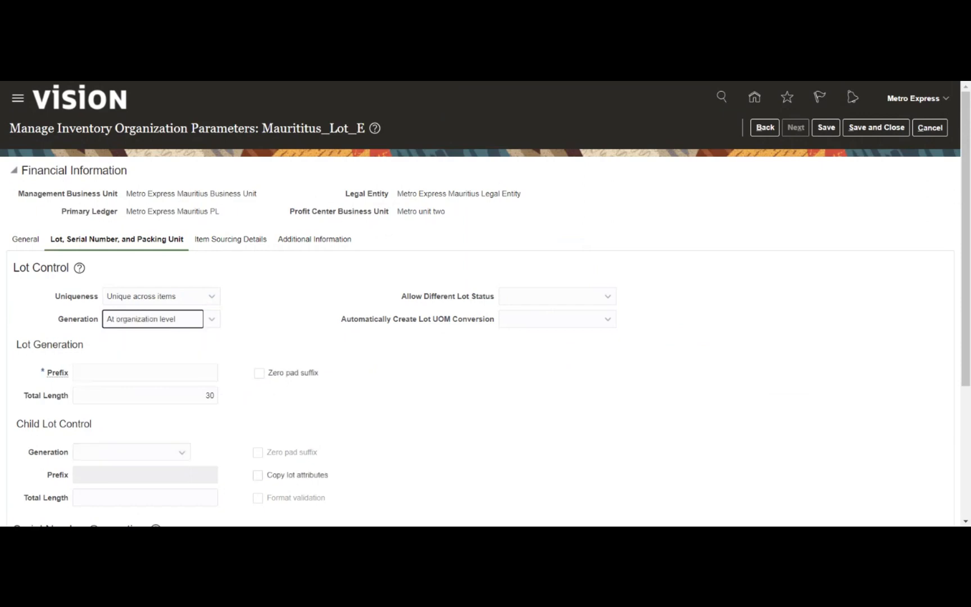
- Enter Maur as the lot generation prefix and set Automatically Create Lot UOM Conversion to Yes
{"action": "left_click", "coordinate": [145, 372]}
{"action": "type", "text": "M"}
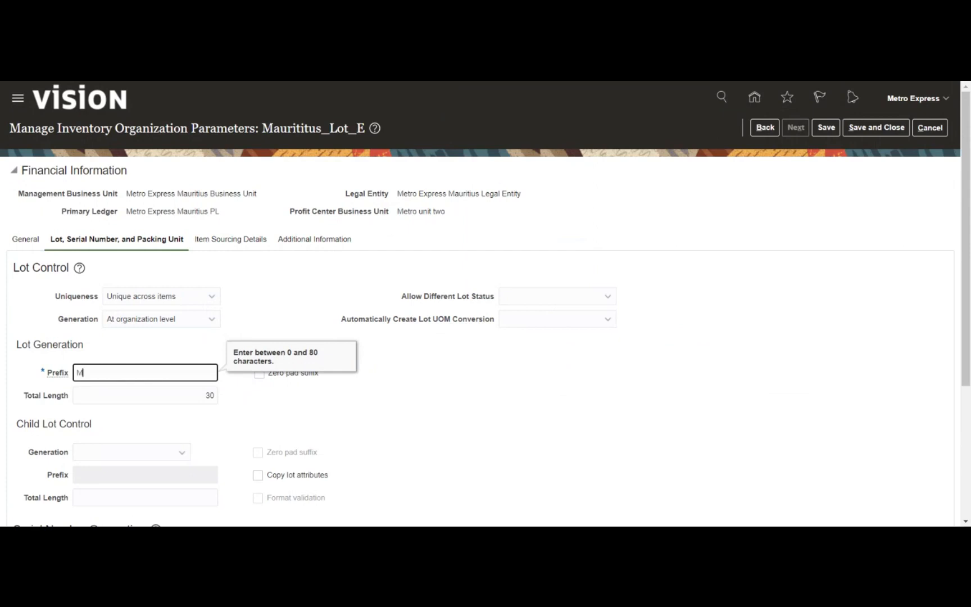
{"action": "type", "text": "aur"}
{"action": "left_click", "coordinate": [281, 405]}
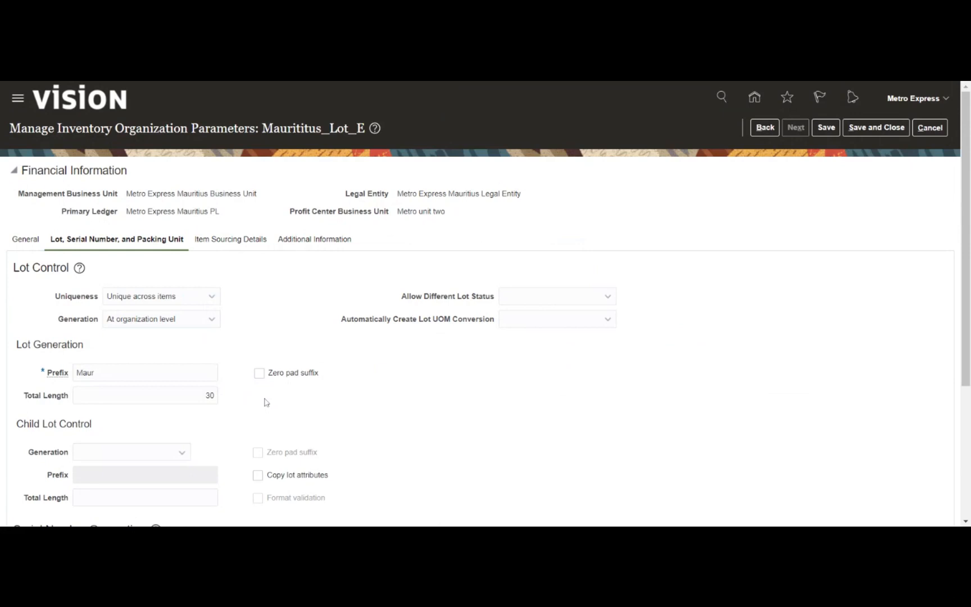
{"action": "left_click", "coordinate": [553, 320]}
{"action": "left_click", "coordinate": [522, 392]}
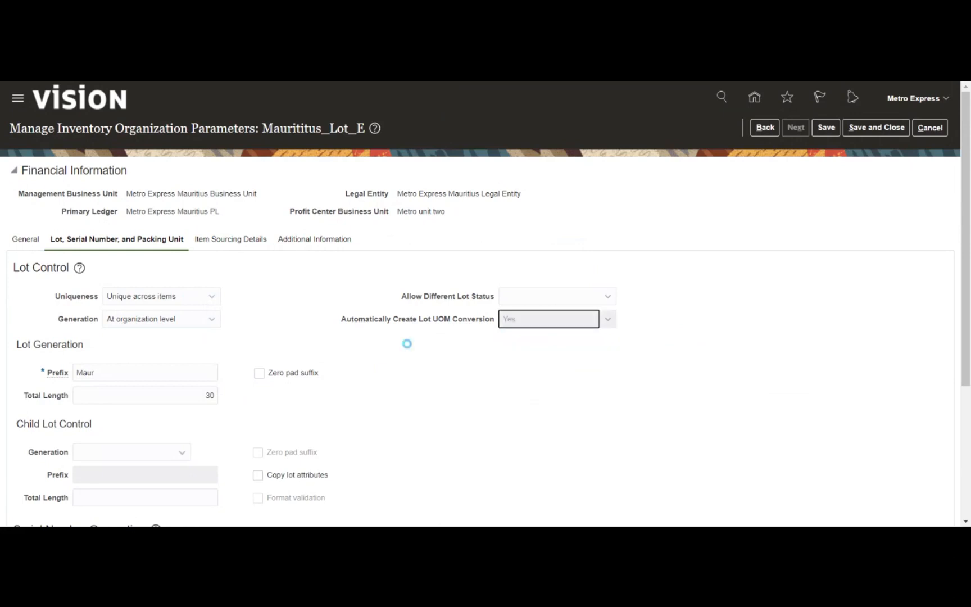
- Review the serial number generation choices, and save and close the Maurititus_Lot_E organization parameters
{"action": "scroll", "coordinate": [245, 339], "scroll_direction": "down", "scroll_amount": 2}
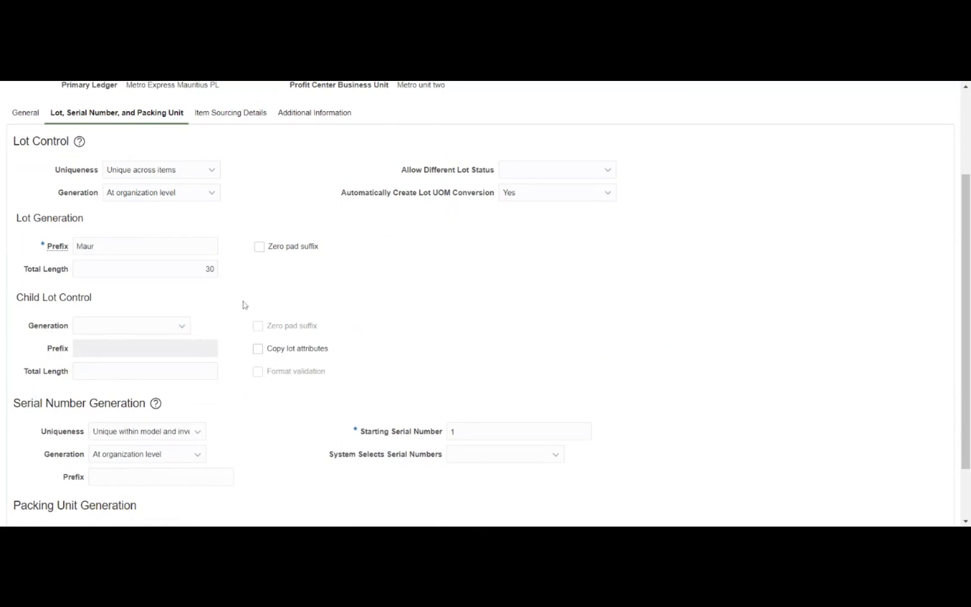
{"action": "scroll", "coordinate": [245, 305], "scroll_direction": "down", "scroll_amount": 2}
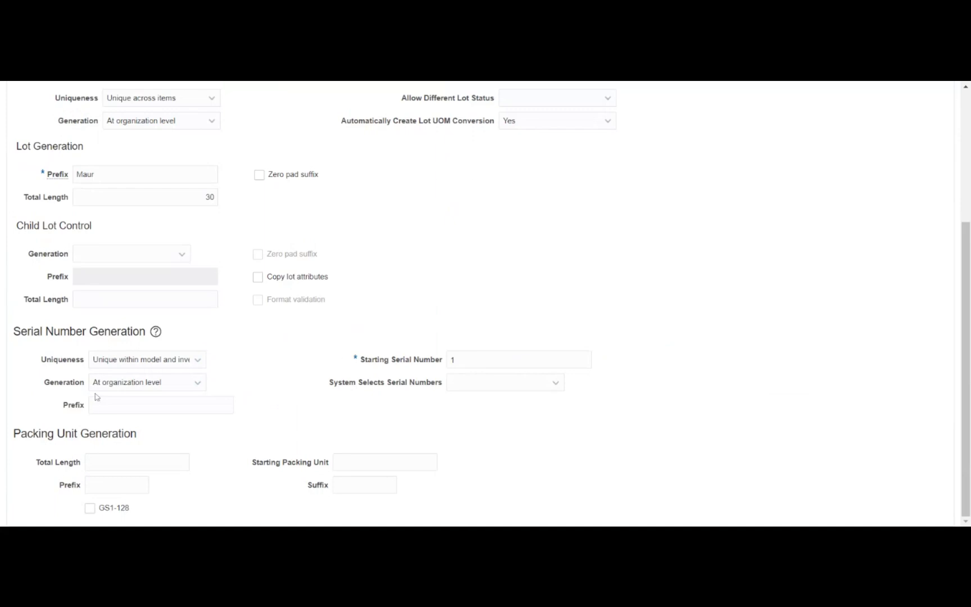
{"action": "left_click", "coordinate": [129, 387]}
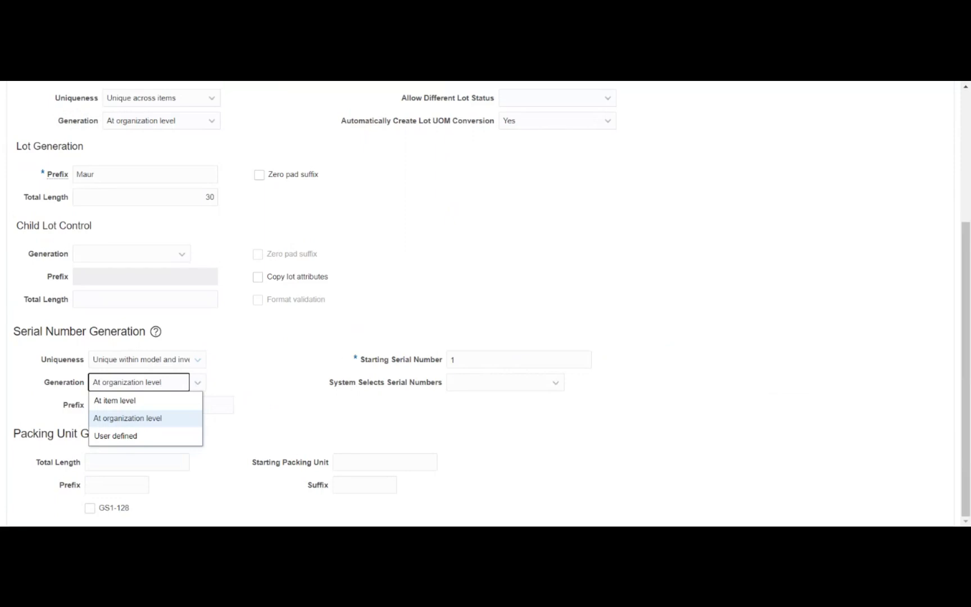
{"action": "key", "text": "Escape"}
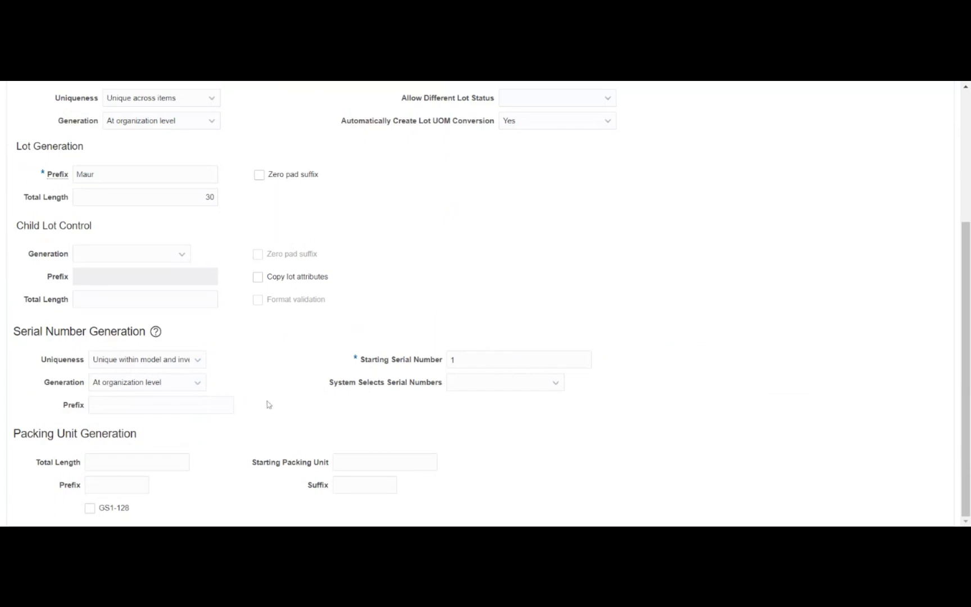
{"action": "scroll", "coordinate": [268, 403], "scroll_direction": "up", "scroll_amount": 2}
{"action": "scroll", "coordinate": [269, 403], "scroll_direction": "up", "scroll_amount": 2}
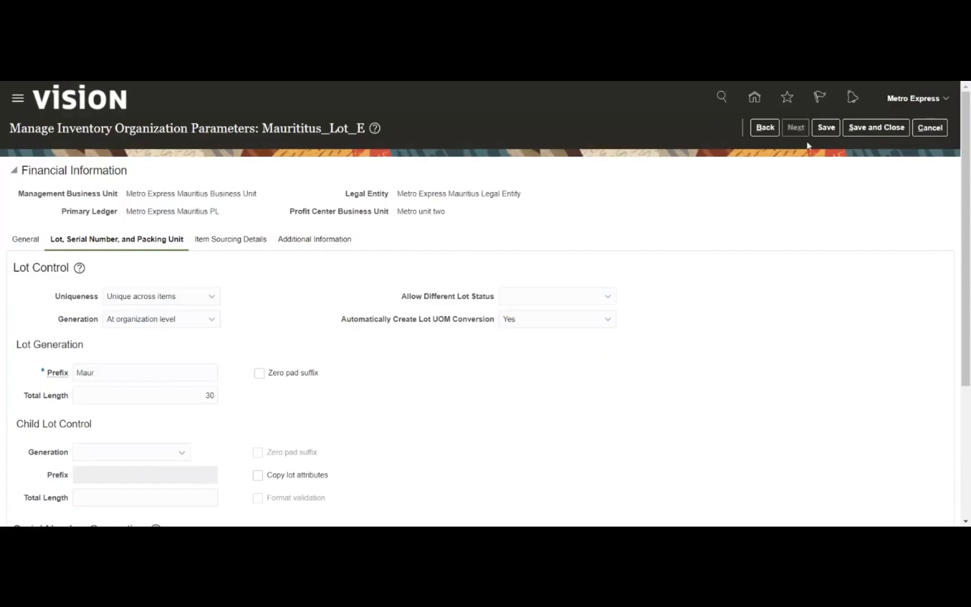
{"action": "left_click", "coordinate": [825, 129]}
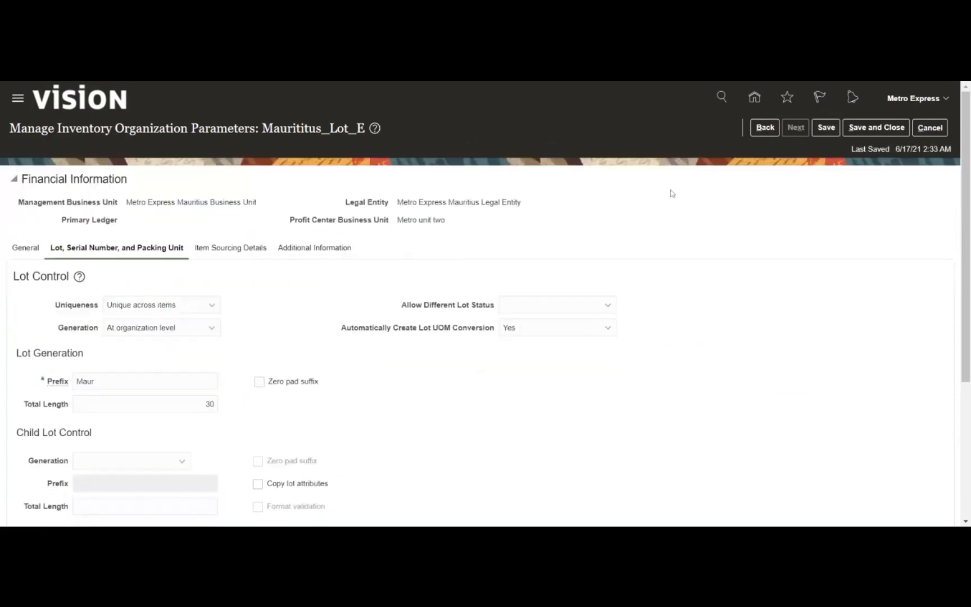
{"action": "left_click", "coordinate": [871, 124]}
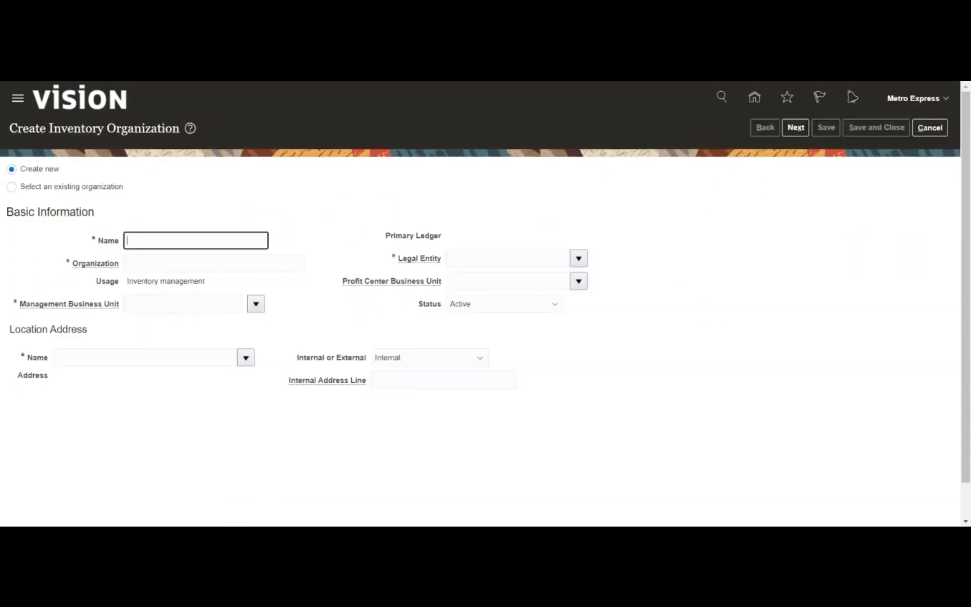
- Start another inventory organization with the name Maurititus_Lot_E_1 and the organization code MAURITITUS_LOT_E_1
{"action": "type", "text": "Maur"}
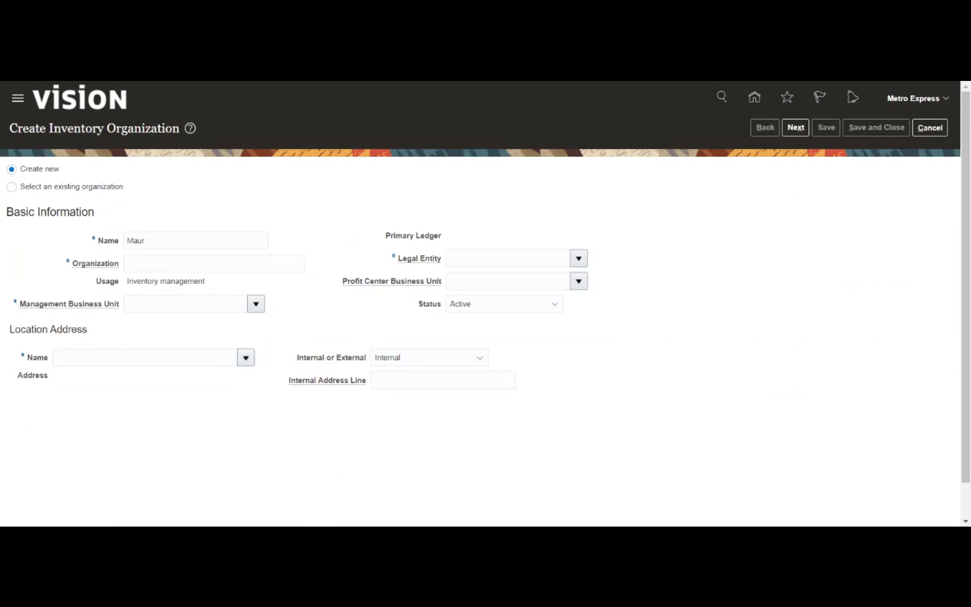
{"action": "type", "text": "itius_"}
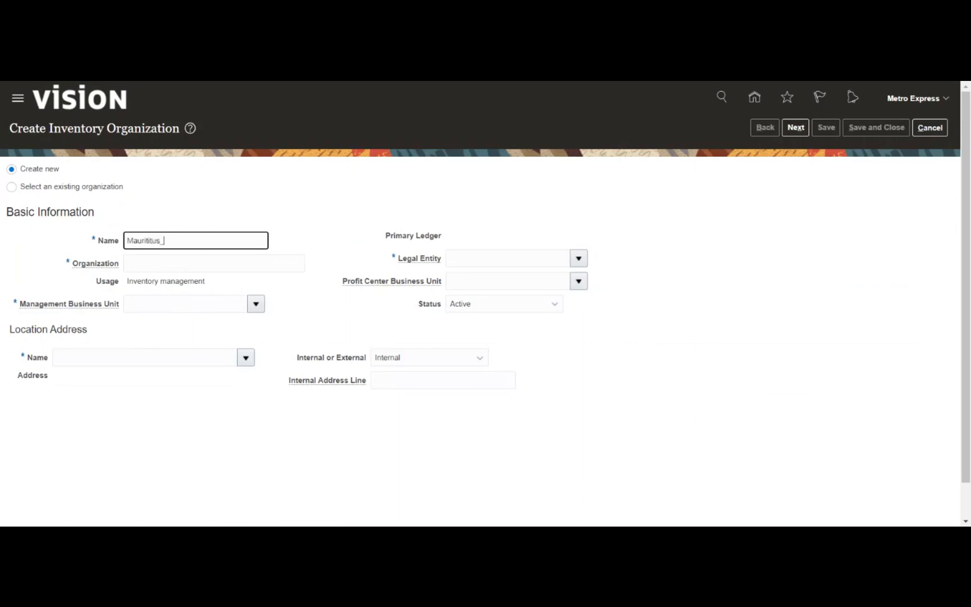
{"action": "type", "text": "Lot"}
{"action": "type", "text": "_E_1"}
{"action": "left_click", "coordinate": [168, 263]}
{"action": "type", "text": "M"}
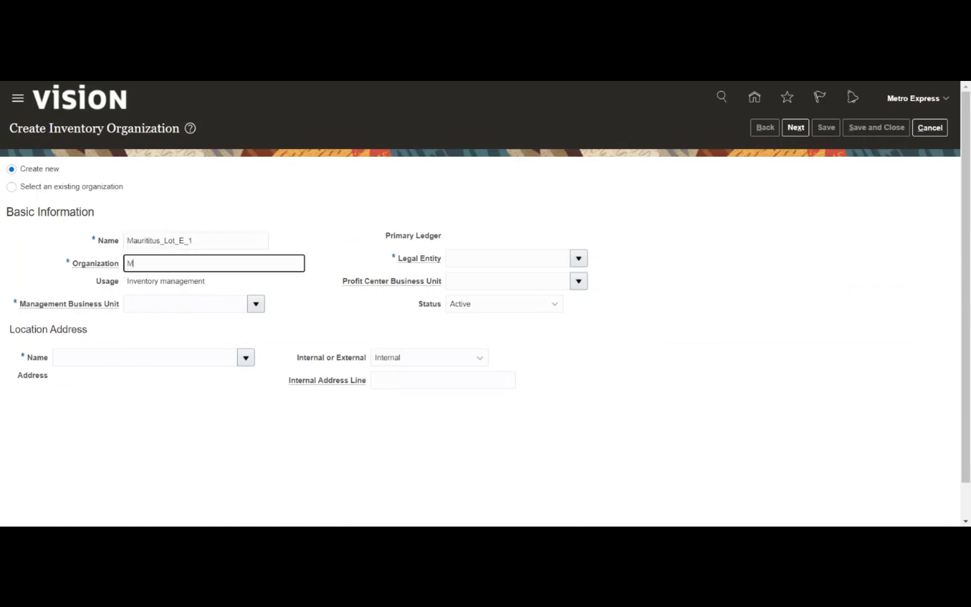
{"action": "type", "text": "AURITITUS_LOT_E_1"}
{"action": "left_click", "coordinate": [306, 315]}
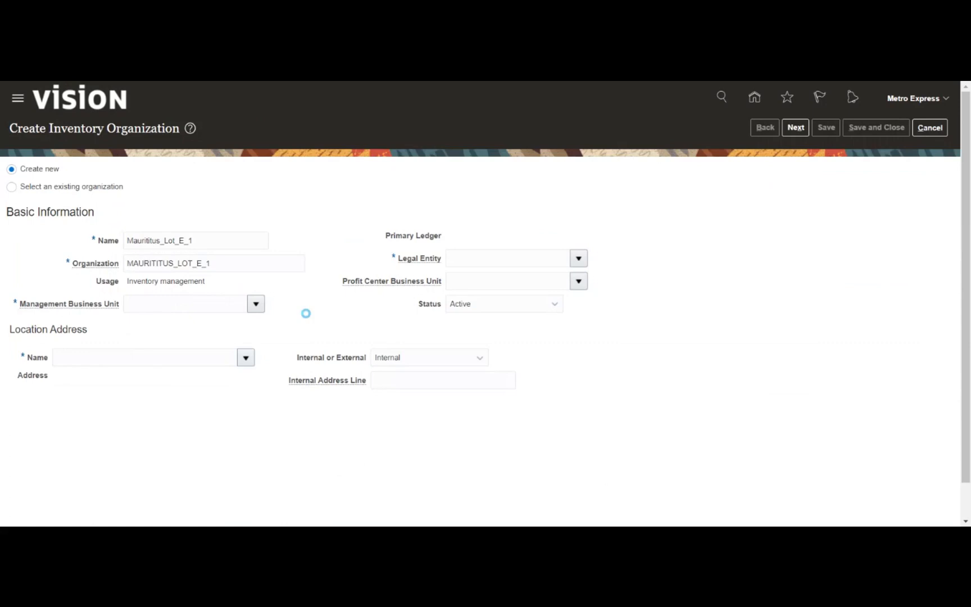
{"action": "left_click", "coordinate": [211, 263]}
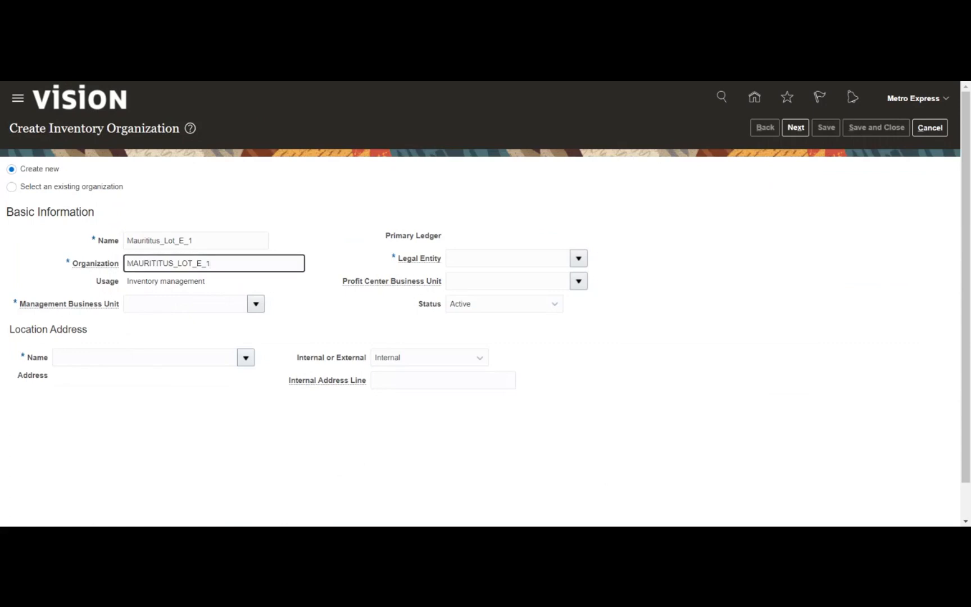
{"action": "key", "text": "ctrl+a"}
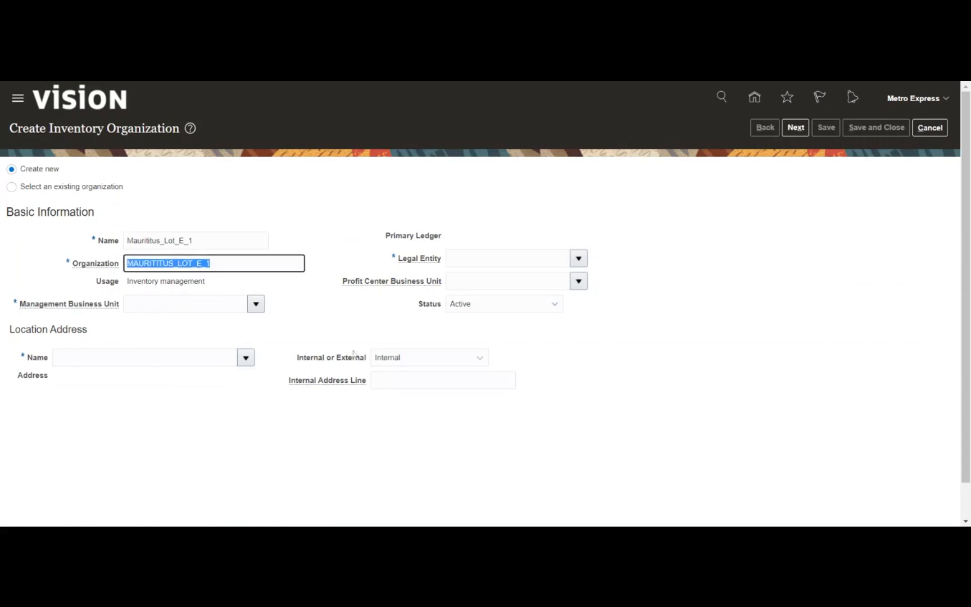
{"action": "key", "text": "alt+Tab"}
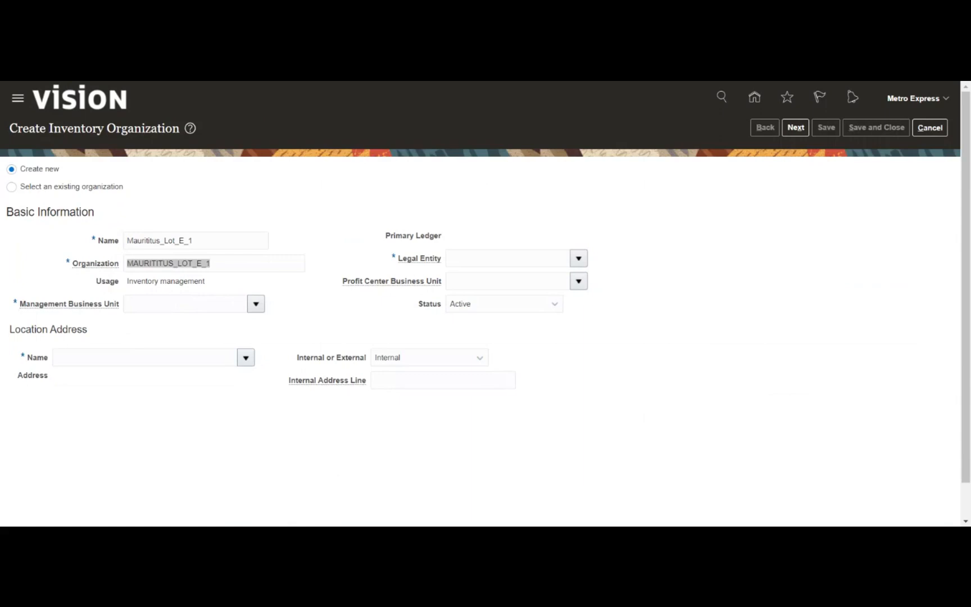
{"action": "key", "text": "alt+Tab"}
{"action": "left_click", "coordinate": [336, 314]}
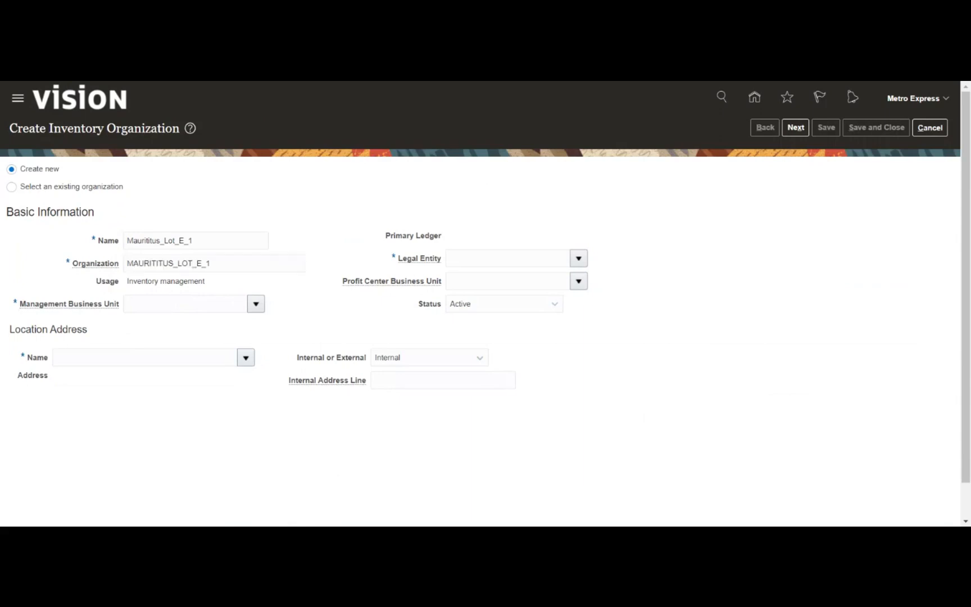
- Assign Metro Express Mauritius Business Unit as management business unit, Metro Express Mauritius Legal Entity as legal entity and Metro unit two as profit center business unit
{"action": "key", "text": "Tab"}
{"action": "type", "text": "MET"}
{"action": "key", "text": "Tab"}
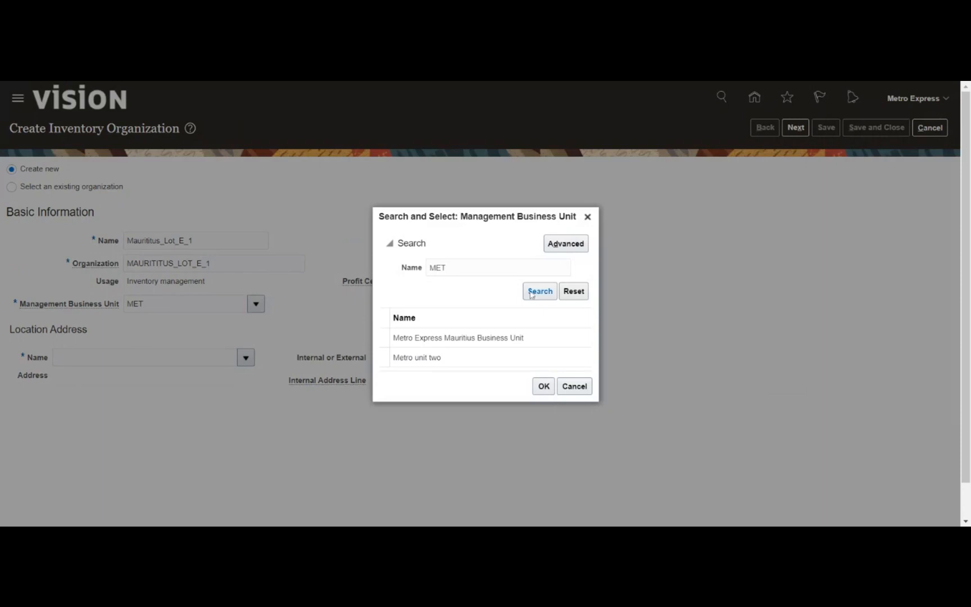
{"action": "left_click", "coordinate": [532, 295]}
{"action": "left_click", "coordinate": [543, 386]}
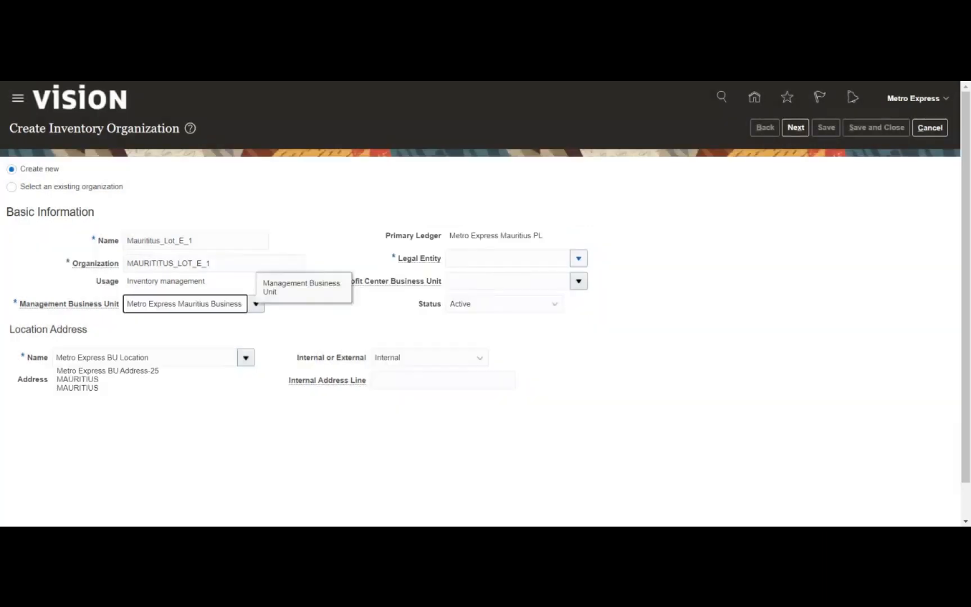
{"action": "left_click", "coordinate": [576, 282]}
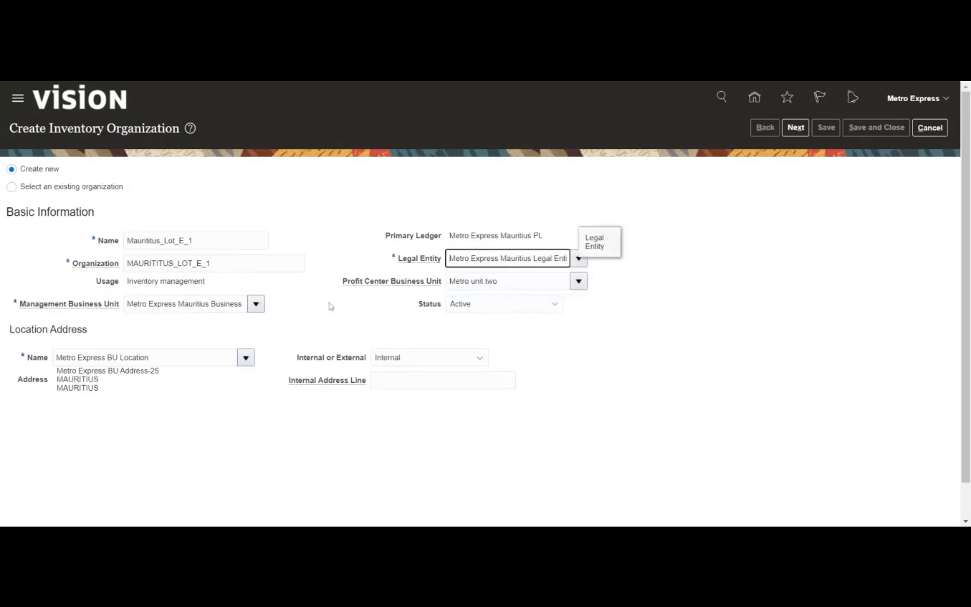
- Proceed to the parameters of Maurititus_Lot_E_1 and set item master organization Maurititus_Inv_II with Reference Organization as item grouping behavior
{"action": "left_click", "coordinate": [798, 130]}
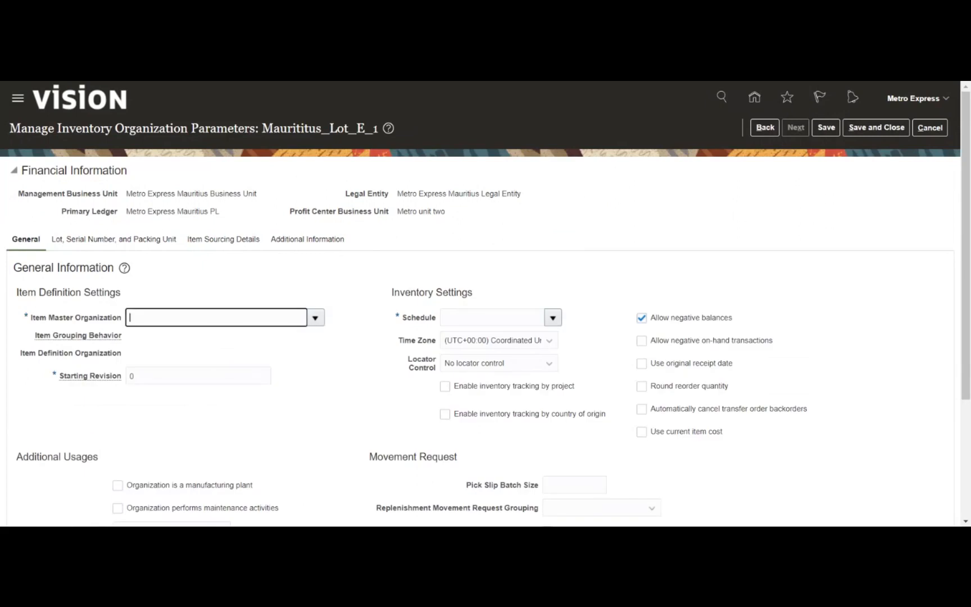
{"action": "left_click", "coordinate": [315, 318]}
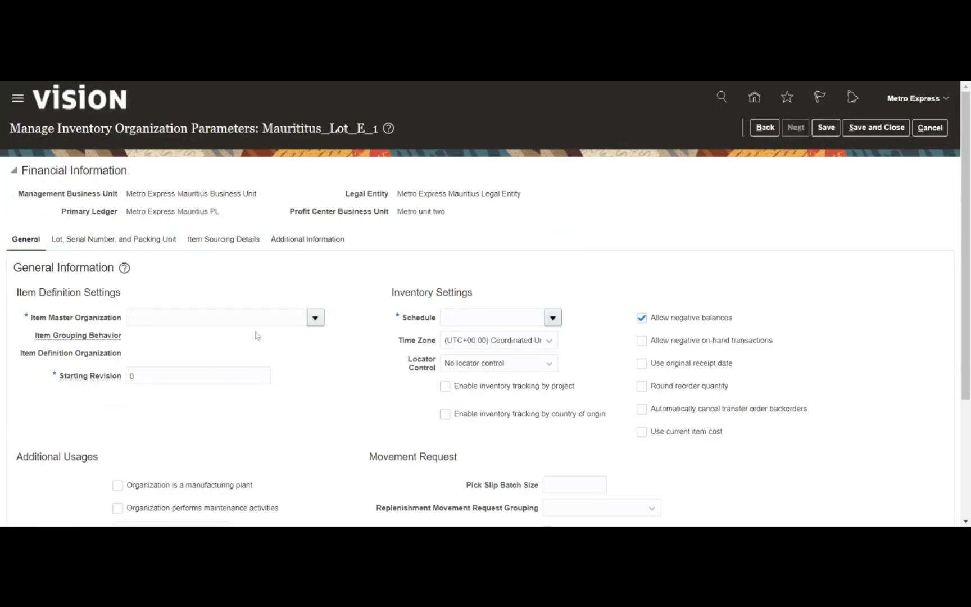
{"action": "type", "text": "mAU"}
{"action": "key", "text": "Tab"}
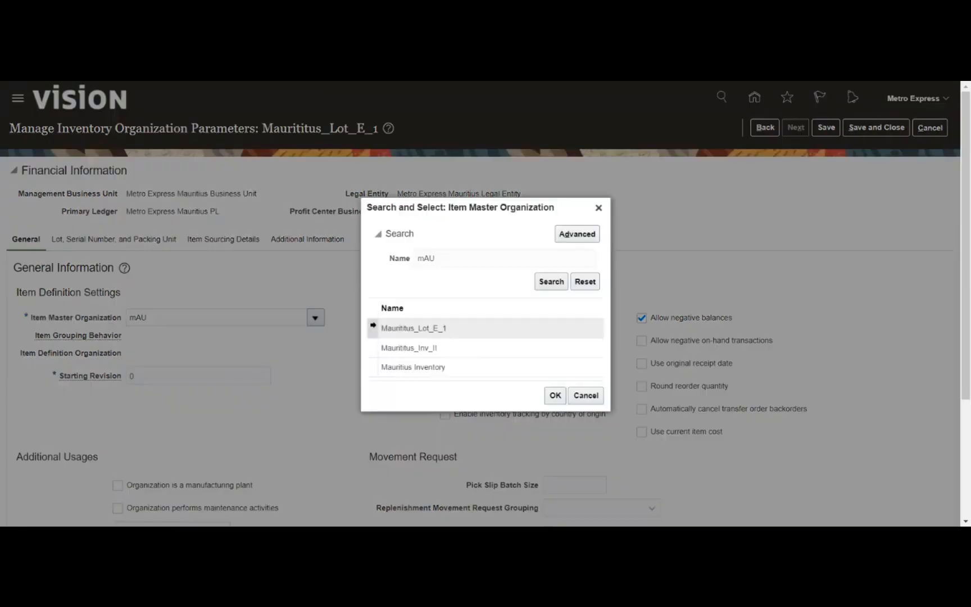
{"action": "left_click", "coordinate": [416, 348]}
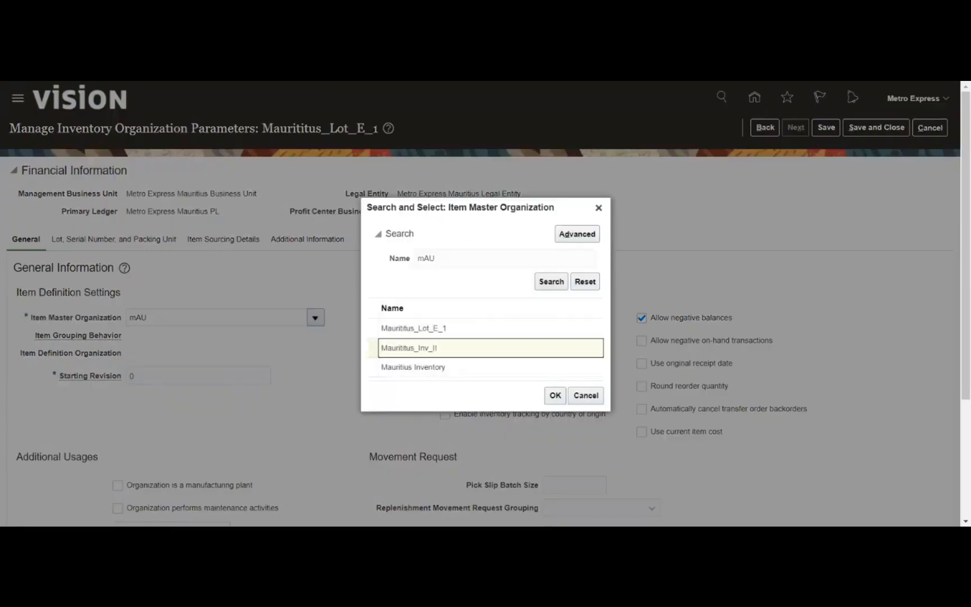
{"action": "left_click", "coordinate": [554, 397]}
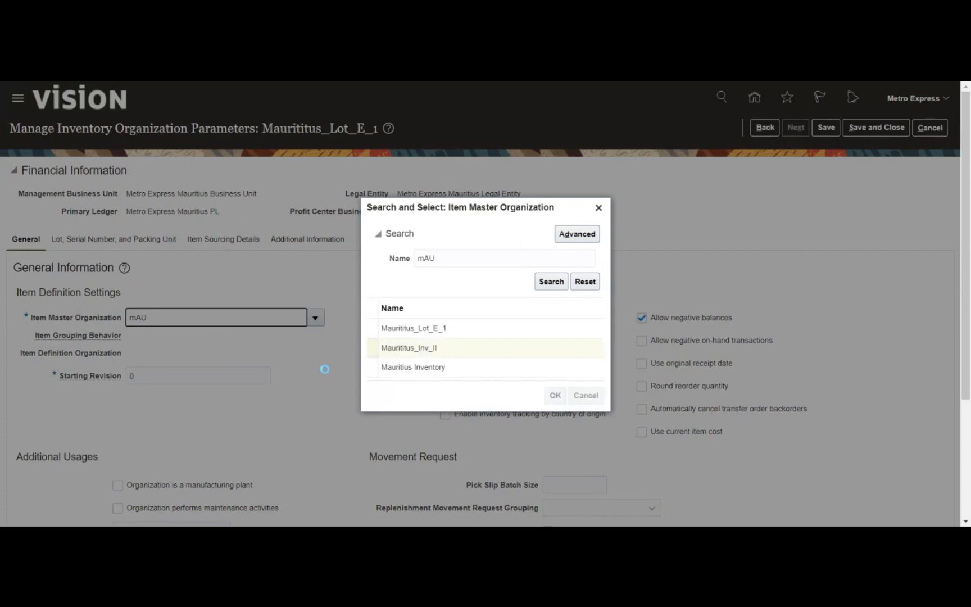
{"action": "left_click", "coordinate": [202, 346]}
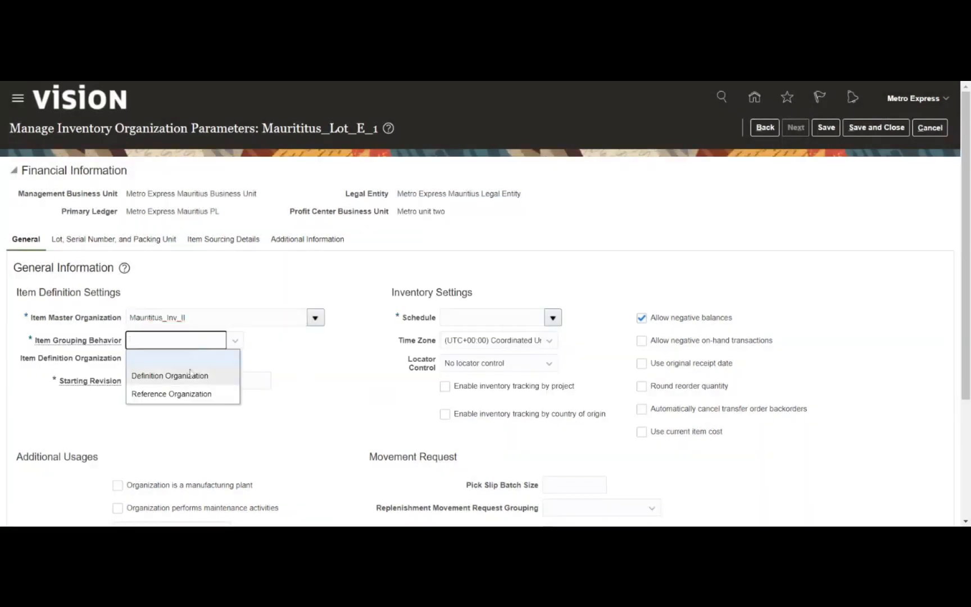
{"action": "left_click", "coordinate": [171, 396]}
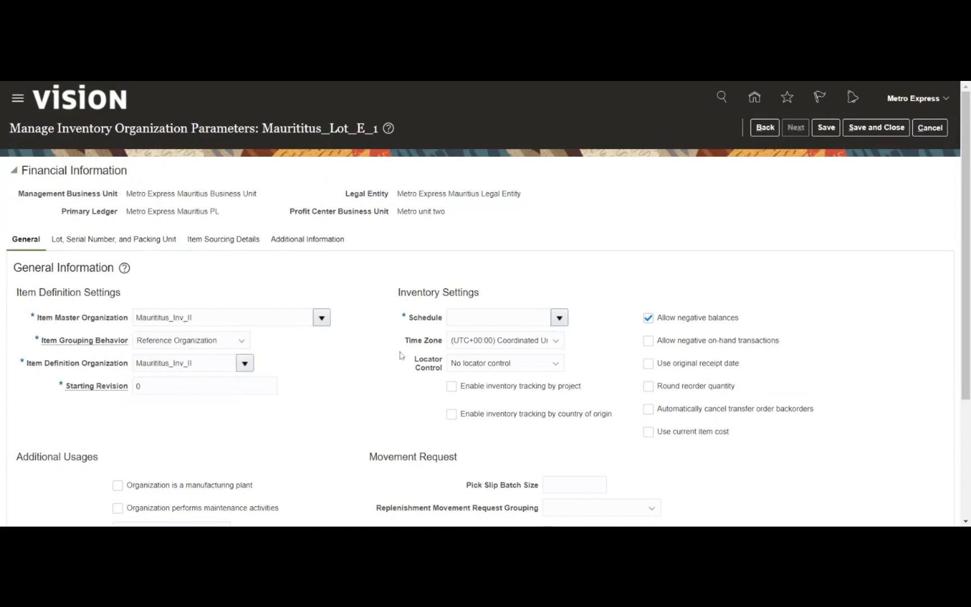
- Search the schedules for mAU and select Maurititus_Schedule as the inventory schedule of Maurititus_Lot_E_1
{"action": "left_click", "coordinate": [469, 312]}
{"action": "type", "text": "m"}
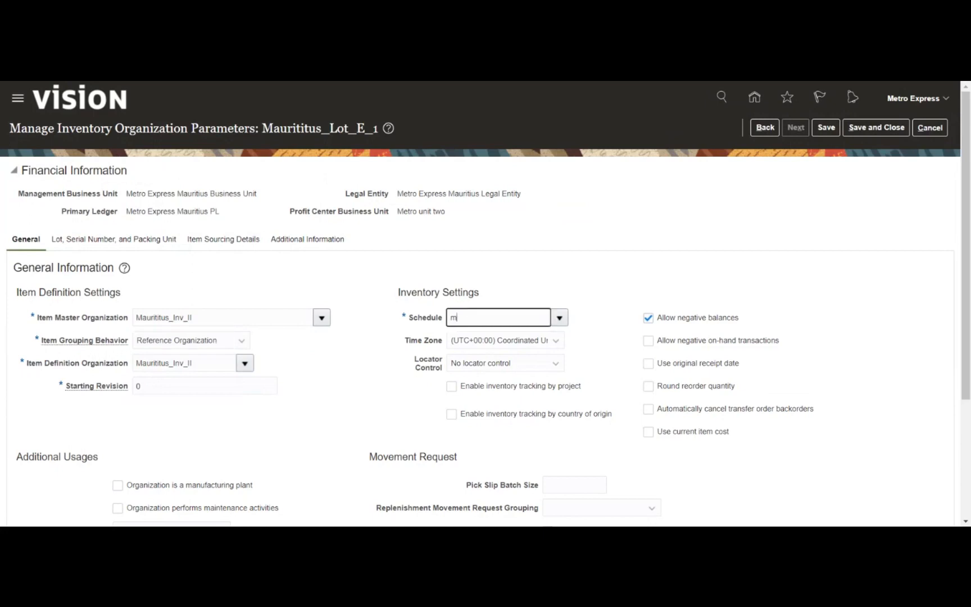
{"action": "type", "text": "AU"}
{"action": "key", "text": "Tab"}
{"action": "left_click", "coordinate": [559, 318]}
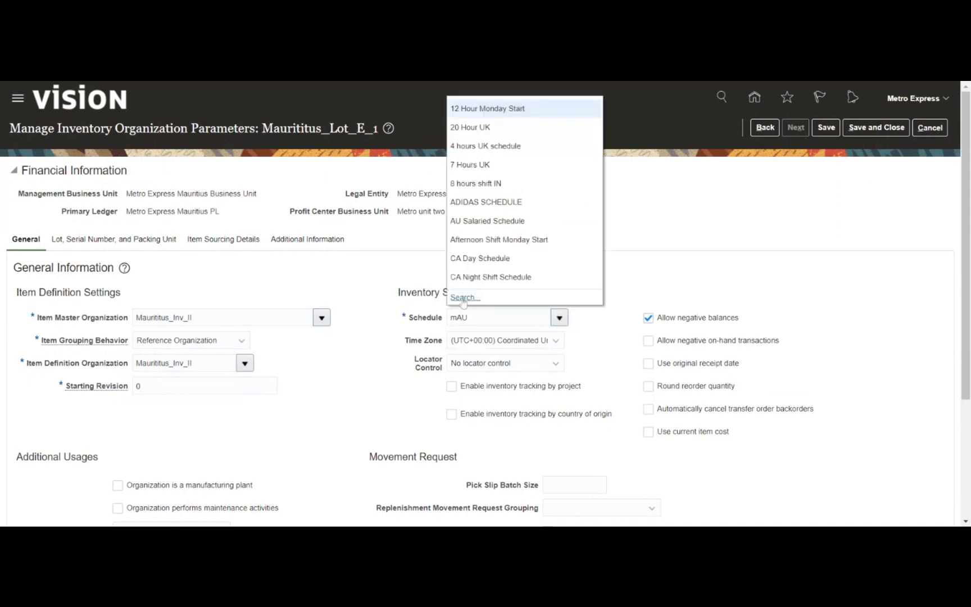
{"action": "left_click", "coordinate": [464, 298]}
{"action": "left_click", "coordinate": [536, 307]}
{"action": "left_click", "coordinate": [483, 349]}
{"action": "left_click", "coordinate": [543, 377]}
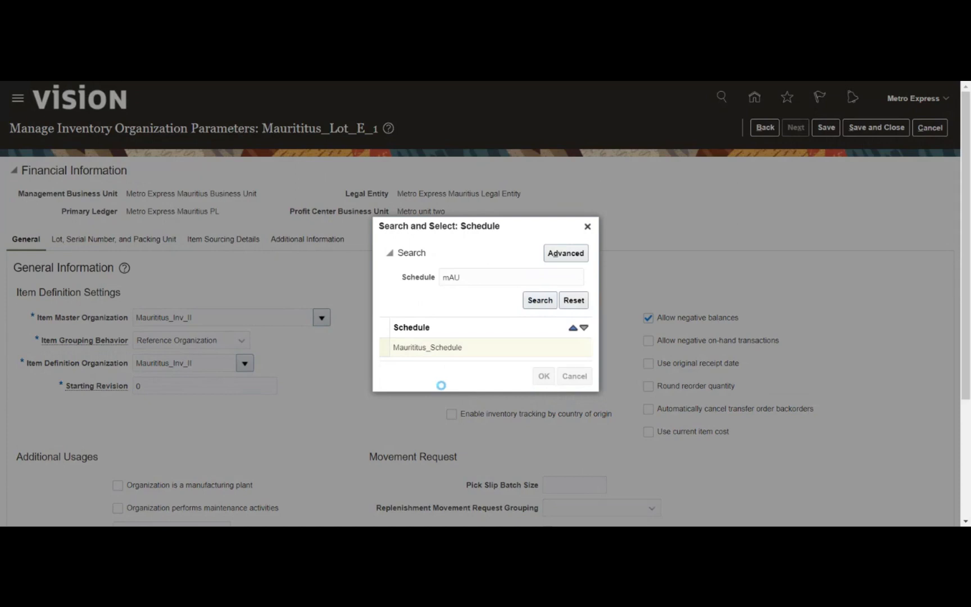